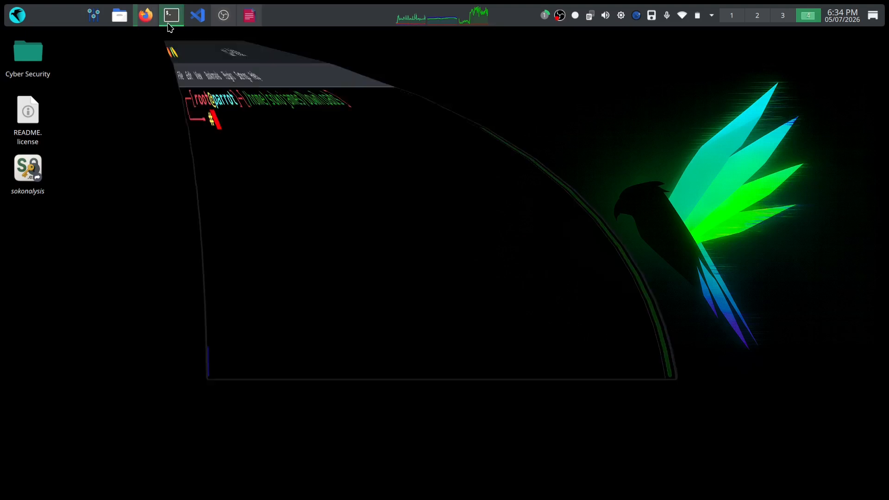
Launch sokonalysis from the terminal and exit it again
{"action": "type", "text": "sokonalysis"}
{"action": "key", "text": "Return"}
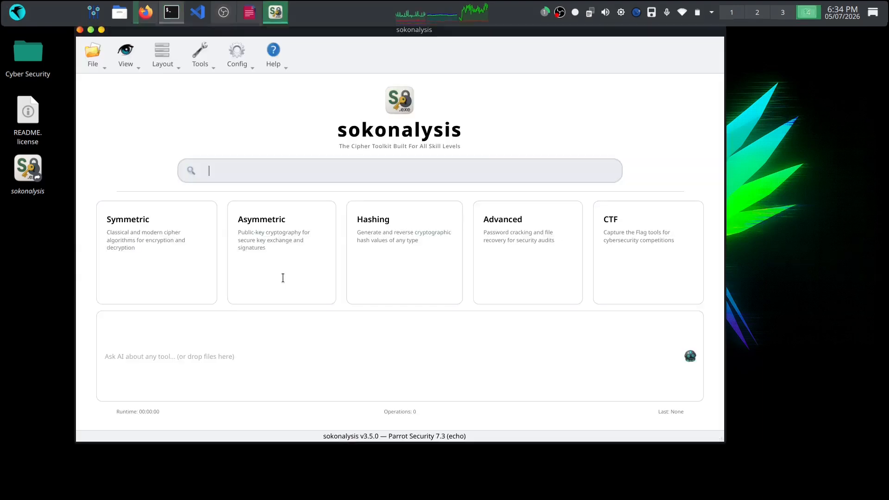
{"action": "left_click", "coordinate": [97, 63]}
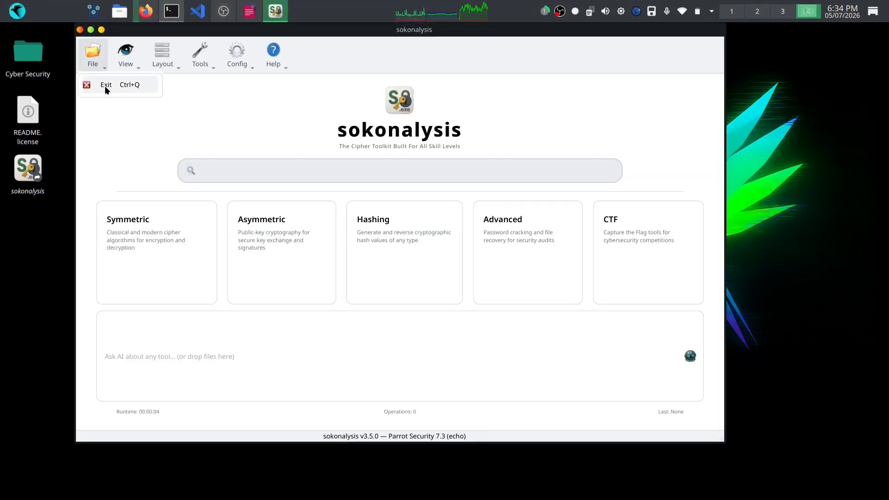
{"action": "left_click", "coordinate": [105, 85]}
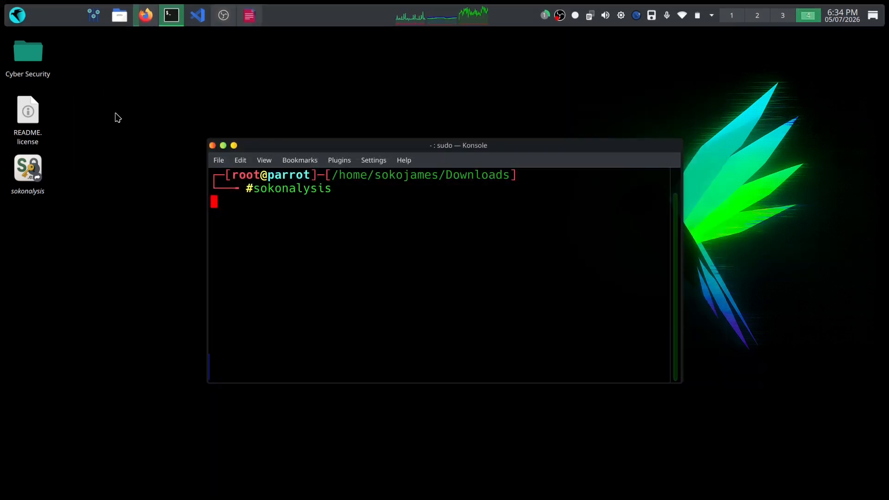
Start sokonalysis from its desktop shortcut, entering the account password to authorize the launch
{"action": "double_click", "coordinate": [27, 171]}
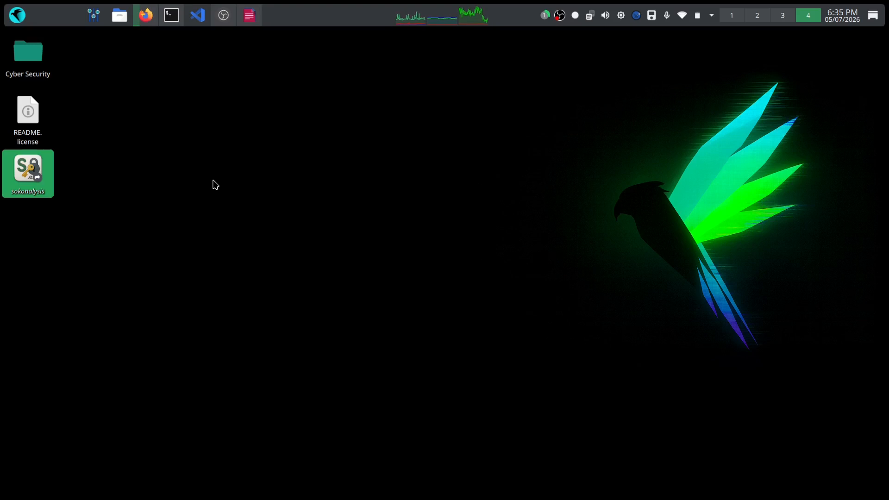
{"action": "type", "text": "****"}
{"action": "key", "text": "Return"}
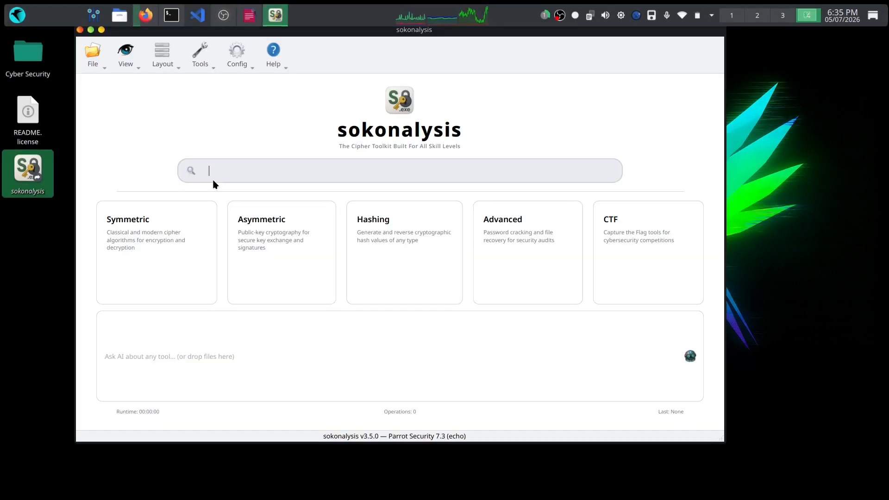
Switch sokonalysis to the dark theme and back to the light theme
{"action": "left_click", "coordinate": [138, 67]}
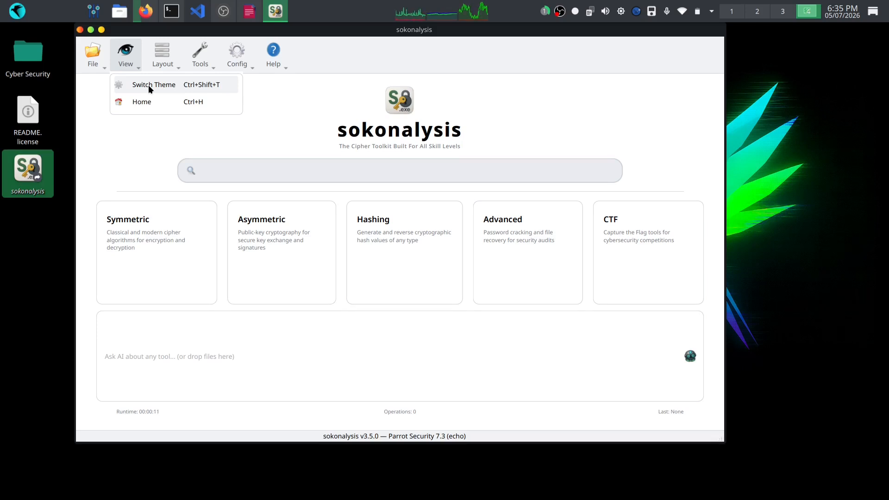
{"action": "left_click", "coordinate": [148, 85]}
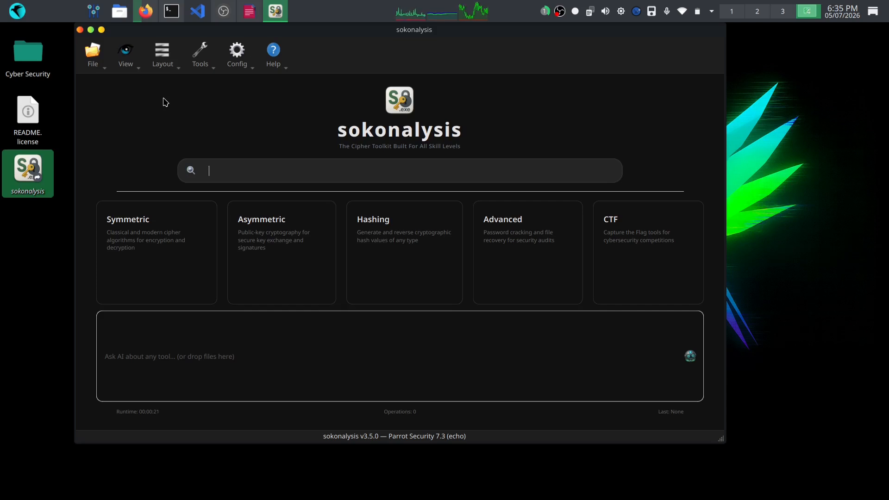
{"action": "key", "text": "ctrl+t"}
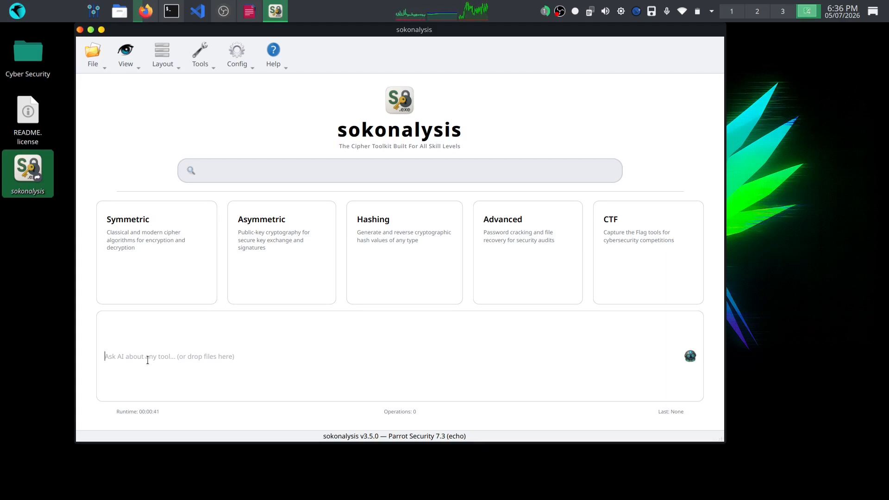
Ask the AI assistant to "switch theme" and switch the interface back to the light theme
{"action": "type", "text": "s"}
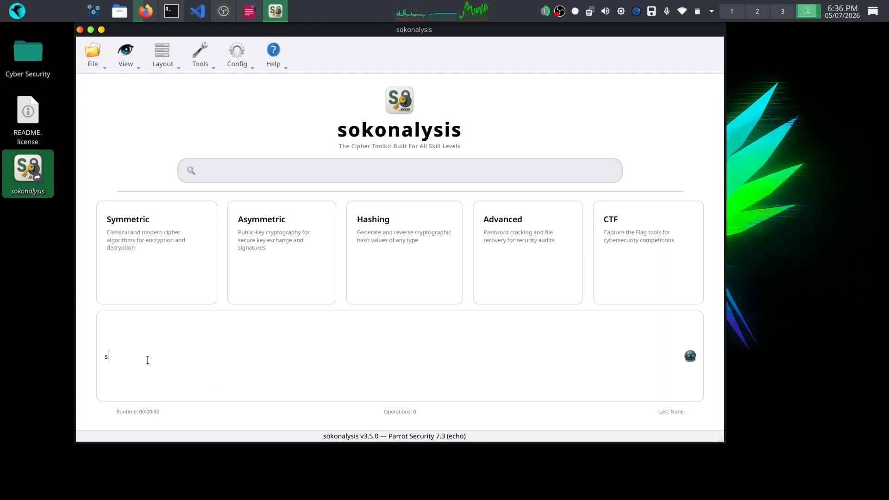
{"action": "type", "text": "witch theme"}
{"action": "key", "text": "Return"}
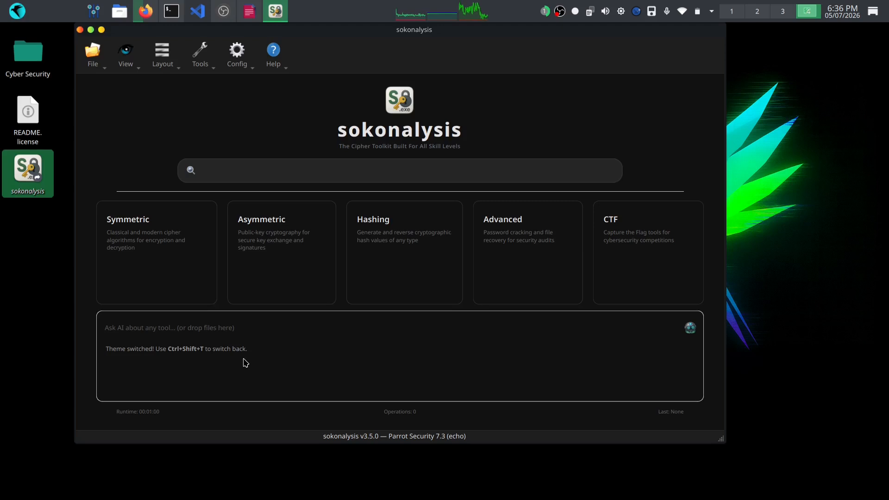
{"action": "key", "text": "ctrl+shift+t"}
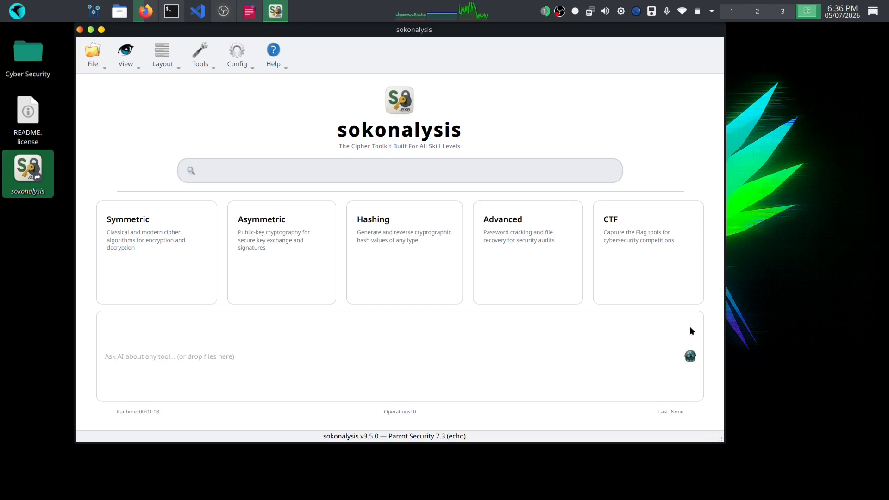
View the Symmetric cipher category and return to the home page, trying both available ways back
{"action": "left_click", "coordinate": [137, 71]}
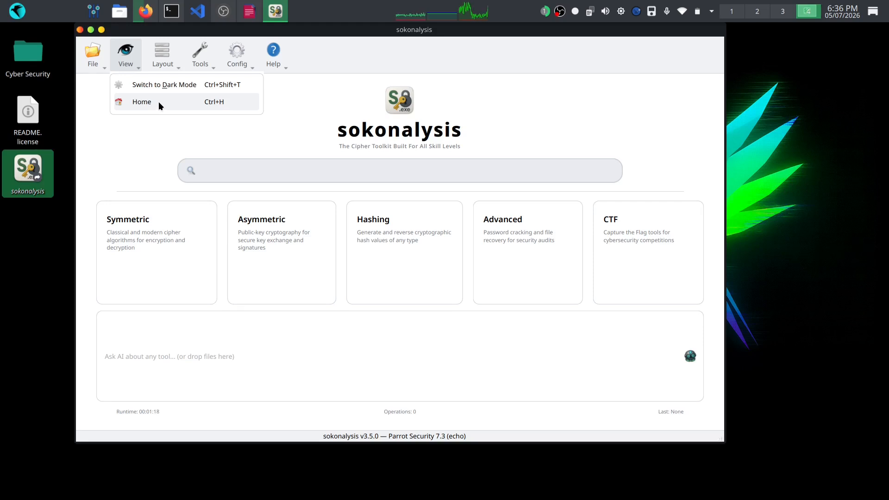
{"action": "left_click", "coordinate": [150, 140]}
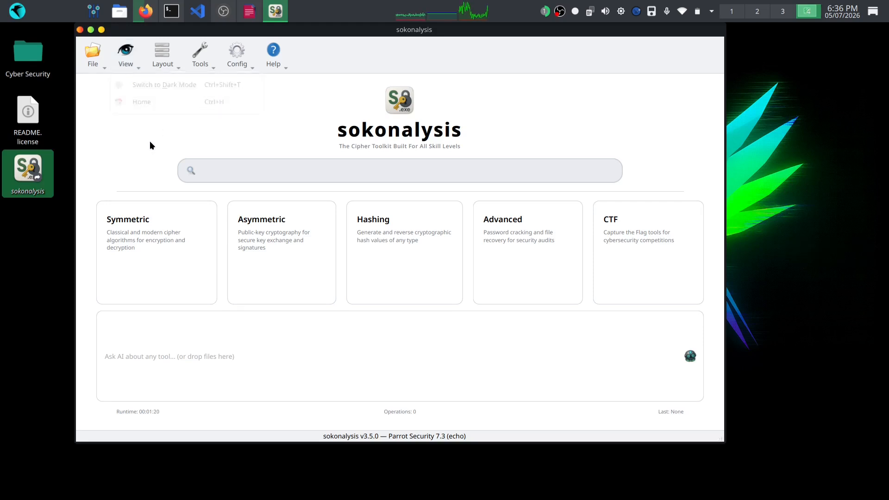
{"action": "left_click", "coordinate": [149, 266]}
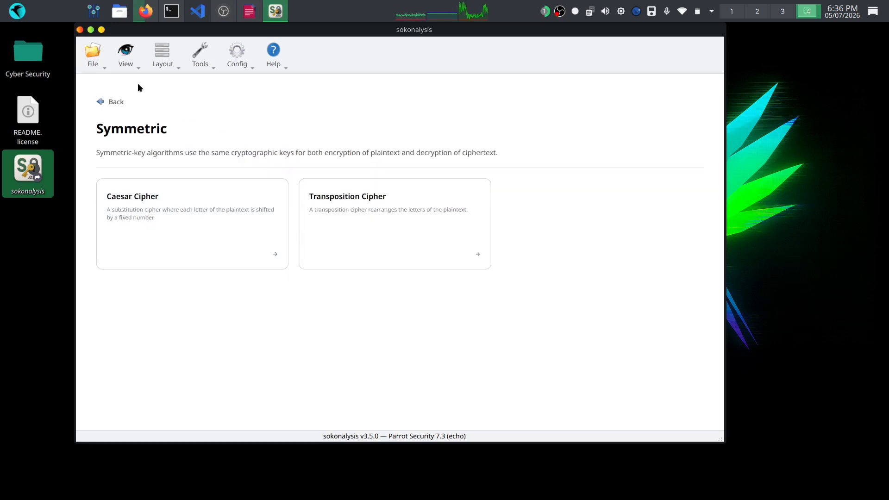
{"action": "left_click", "coordinate": [137, 69]}
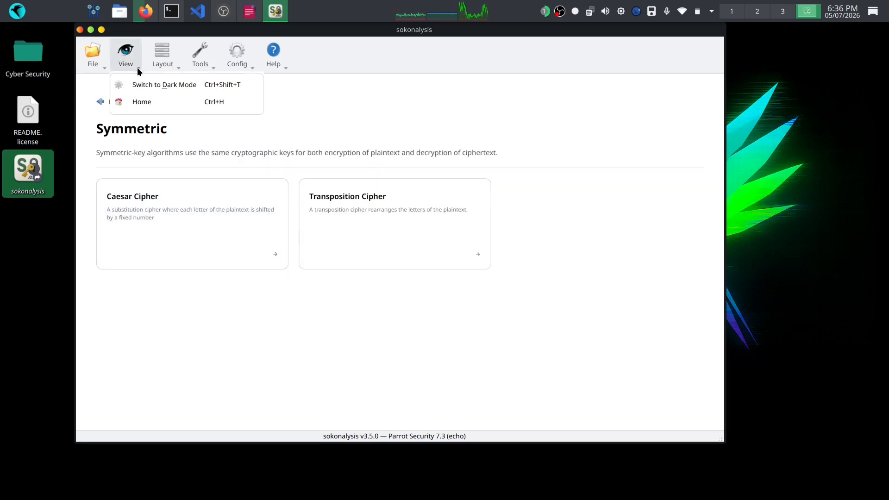
{"action": "left_click", "coordinate": [144, 104]}
{"action": "left_click", "coordinate": [167, 243]}
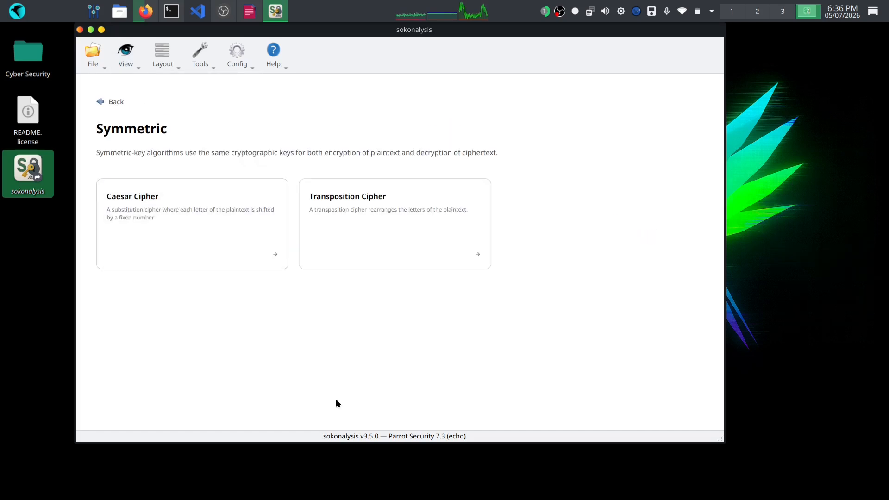
{"action": "key", "text": "Escape"}
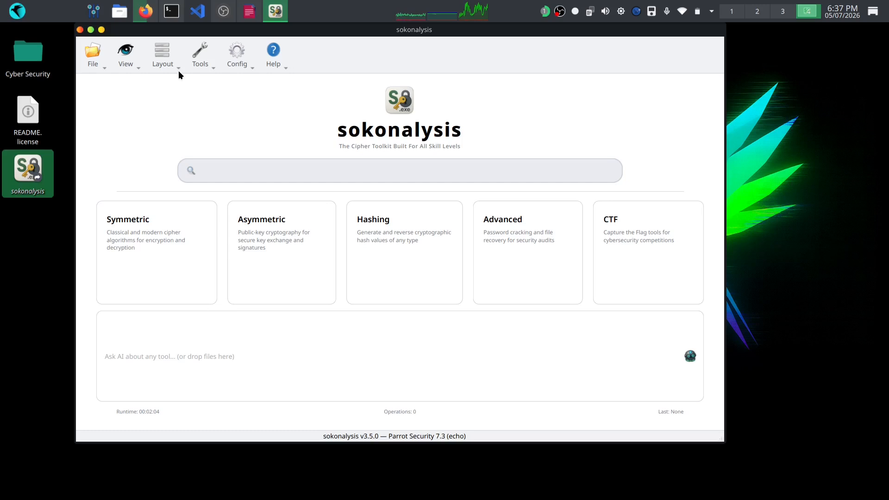
Try the Default, Compact and Wide window layouts and finish with the Default layout
{"action": "left_click", "coordinate": [178, 69]}
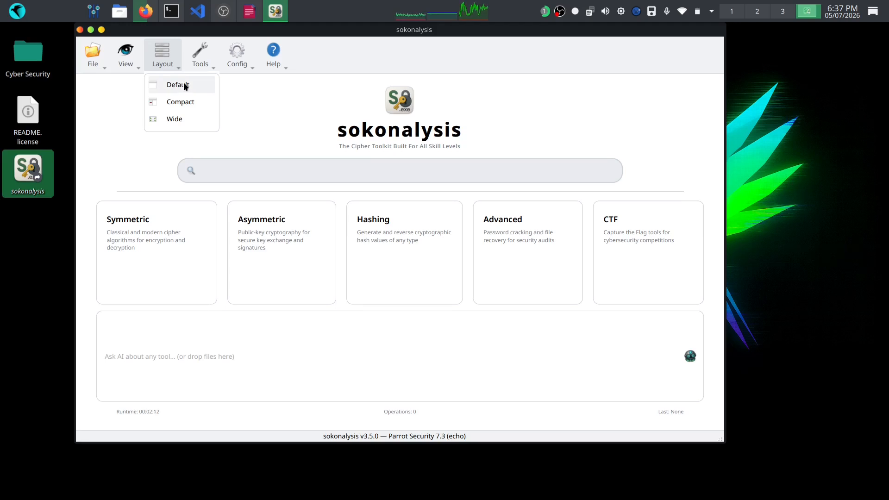
{"action": "left_click", "coordinate": [184, 84]}
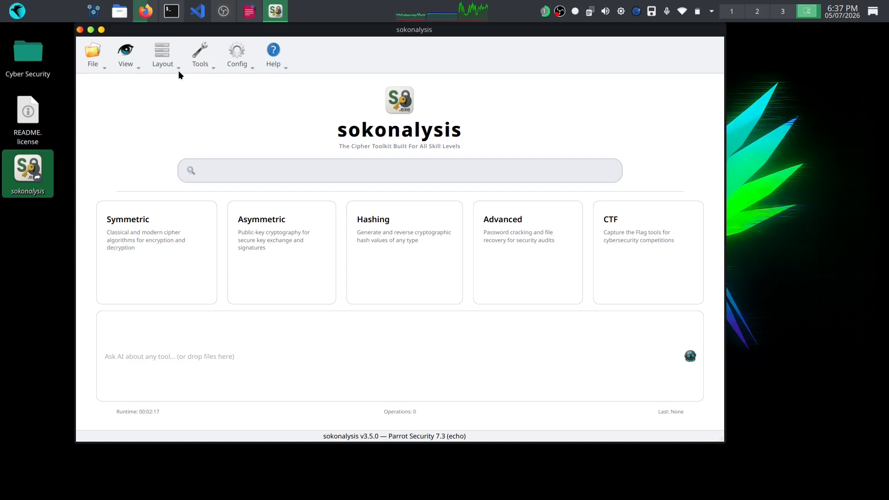
{"action": "left_click", "coordinate": [177, 69]}
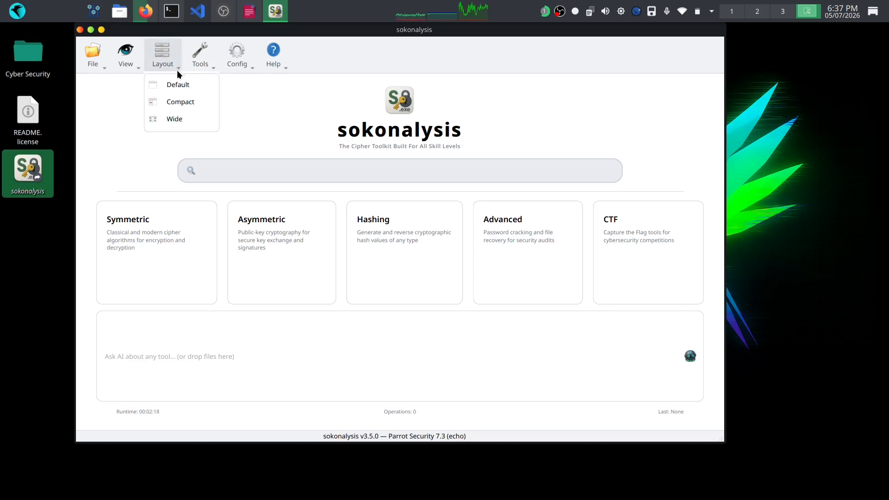
{"action": "left_click", "coordinate": [182, 101]}
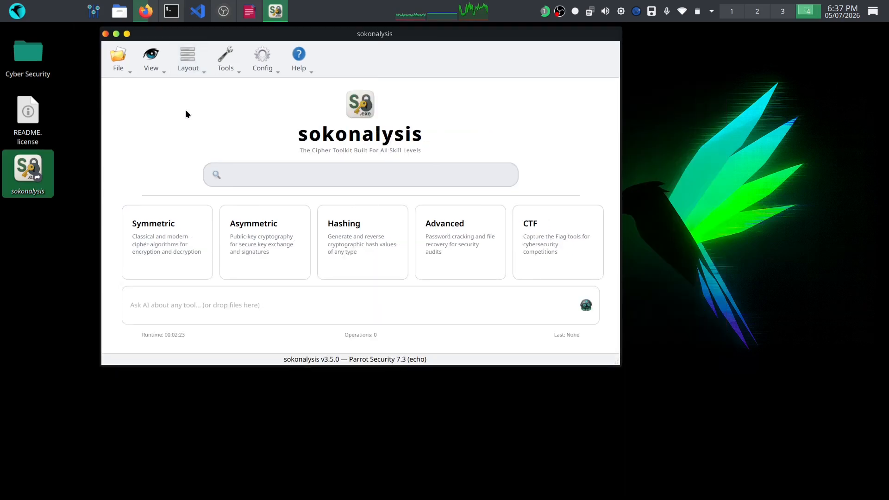
{"action": "left_click", "coordinate": [204, 74]}
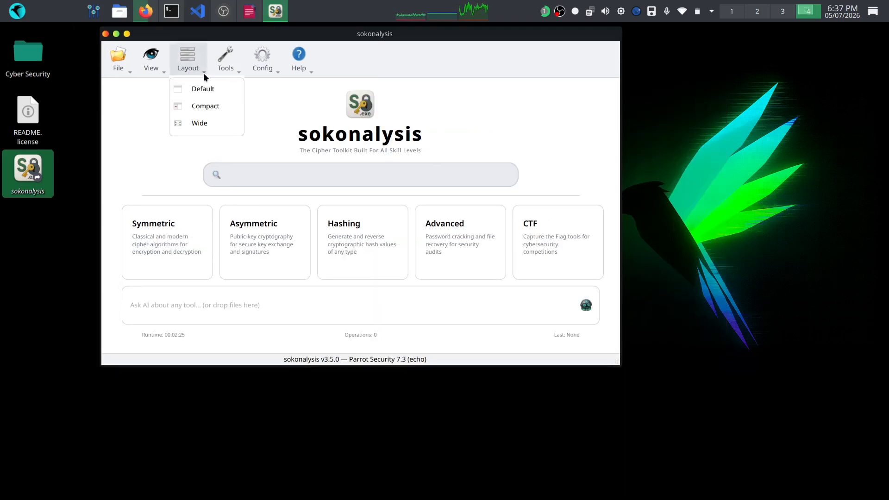
{"action": "left_click", "coordinate": [205, 124]}
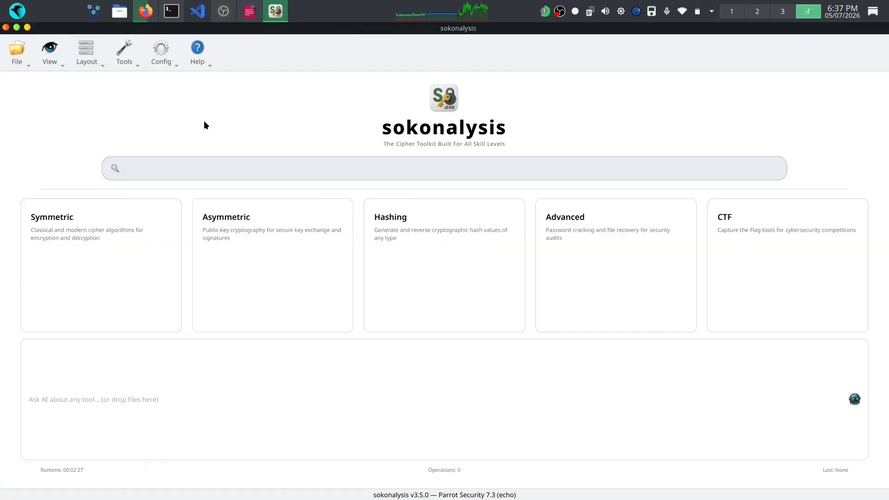
{"action": "left_click", "coordinate": [101, 65]}
{"action": "left_click", "coordinate": [107, 82]}
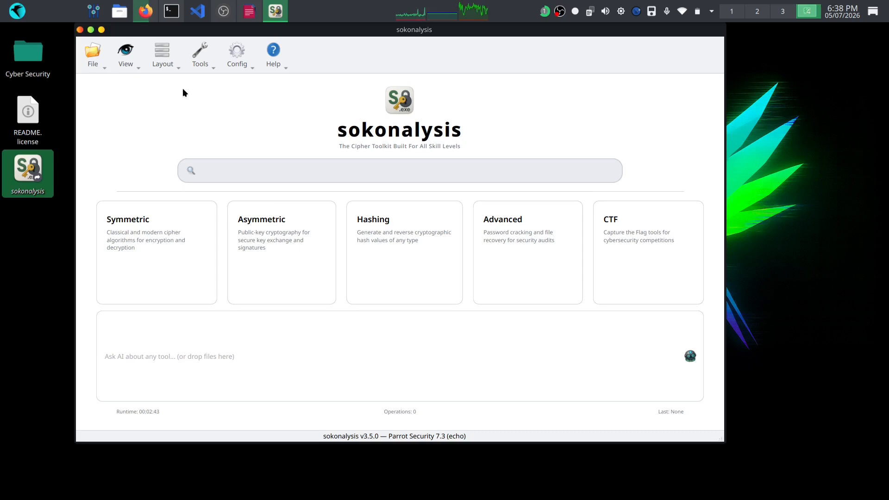
Look through the Hashing and Asymmetric tool categories and, from the home page, the configuration options
{"action": "left_click", "coordinate": [213, 66]}
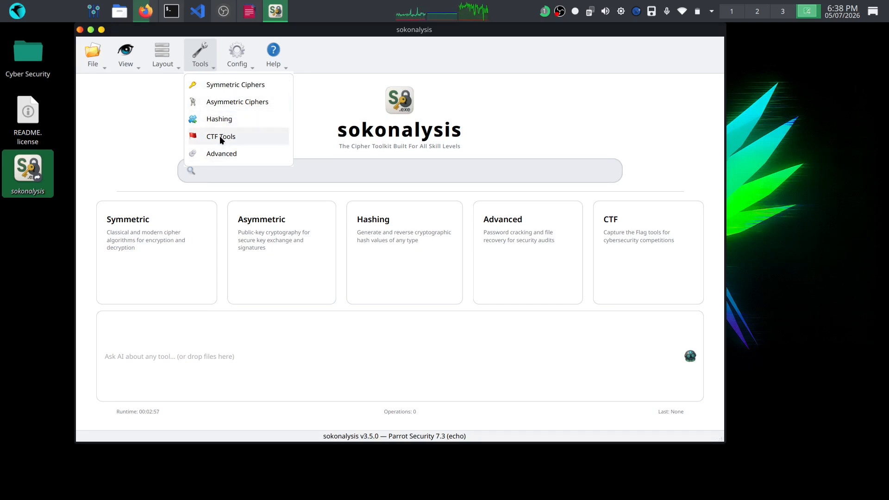
{"action": "left_click", "coordinate": [308, 103]}
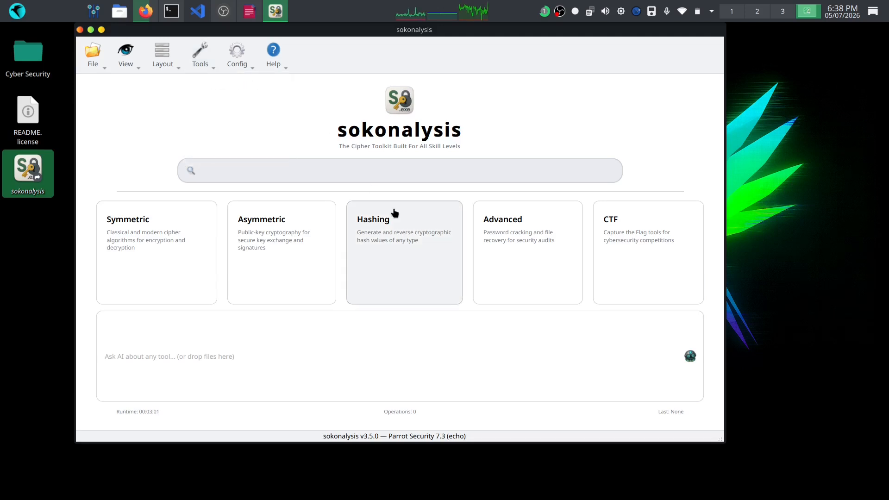
{"action": "left_click", "coordinate": [417, 248]}
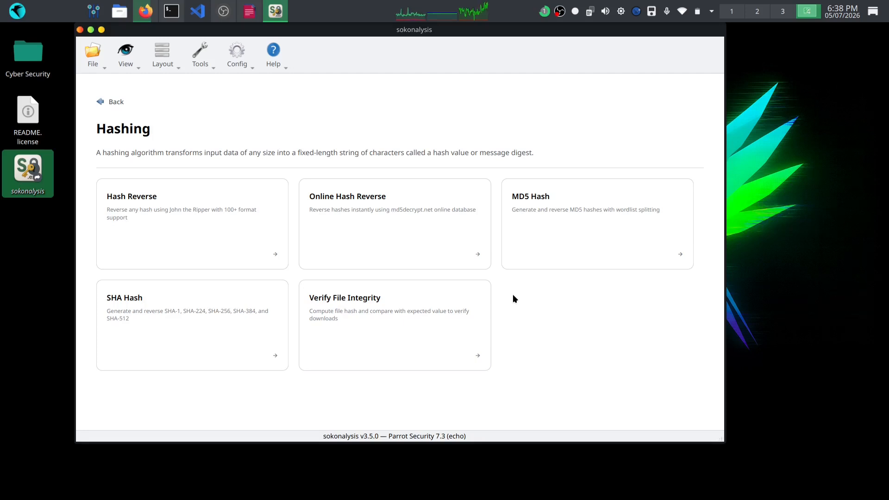
{"action": "left_click", "coordinate": [213, 66]}
{"action": "left_click", "coordinate": [227, 98]}
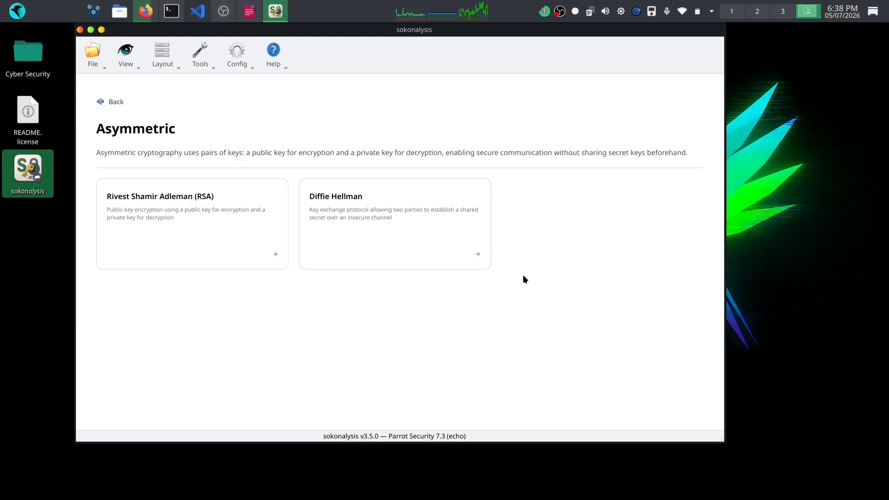
{"action": "key", "text": "Escape"}
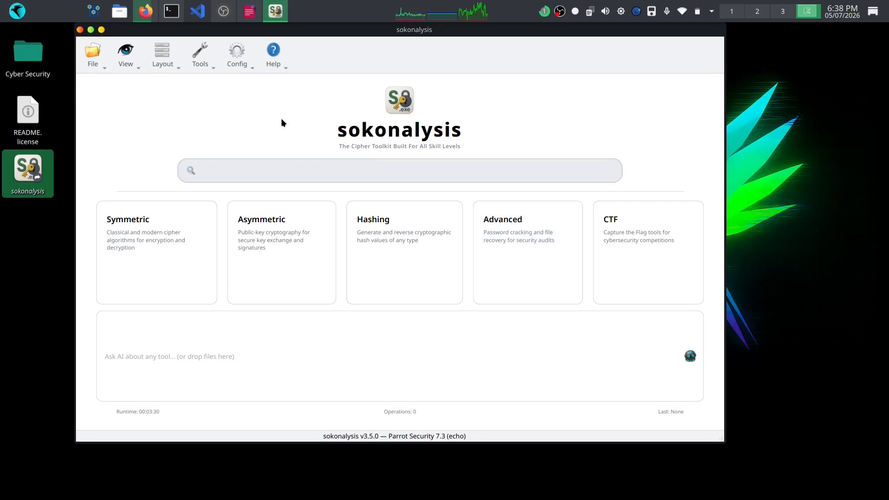
{"action": "left_click", "coordinate": [249, 69]}
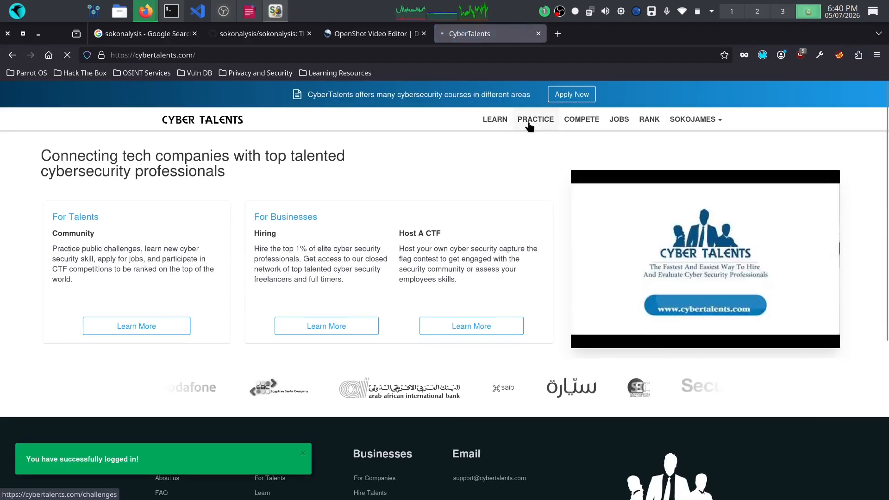
On the CyberTalents site in Firefox, open the Boss Message cryptography challenge and save Boss_Message.zip to Downloads
{"action": "left_click", "coordinate": [530, 125]}
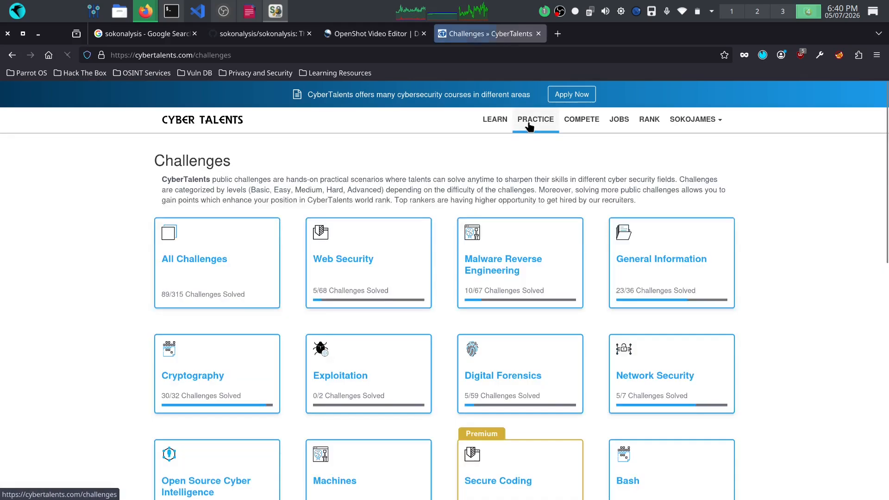
{"action": "left_click", "coordinate": [195, 378]}
{"action": "scroll", "coordinate": [572, 290], "scroll_direction": "down", "scroll_amount": 10}
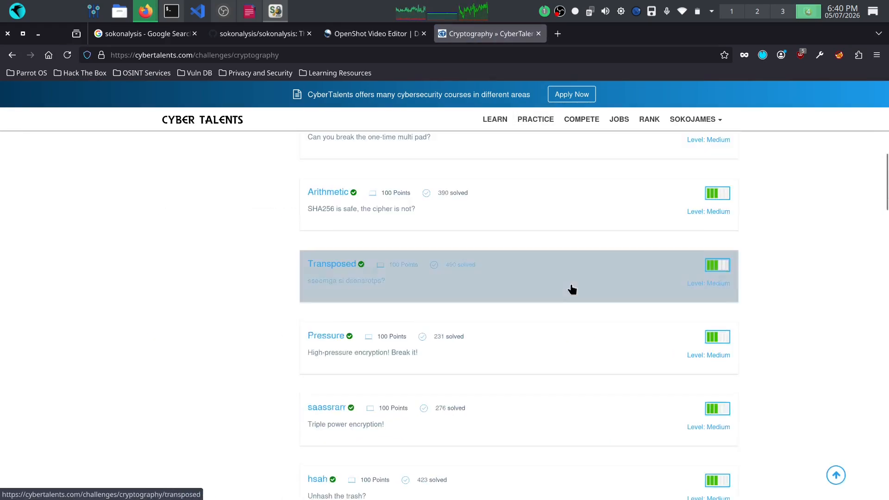
{"action": "scroll", "coordinate": [573, 290], "scroll_direction": "down", "scroll_amount": 5}
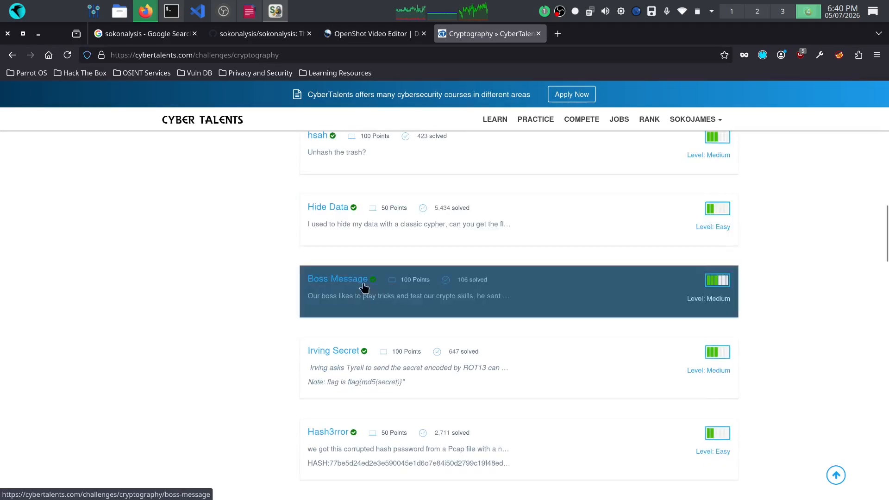
{"action": "left_click", "coordinate": [334, 283]}
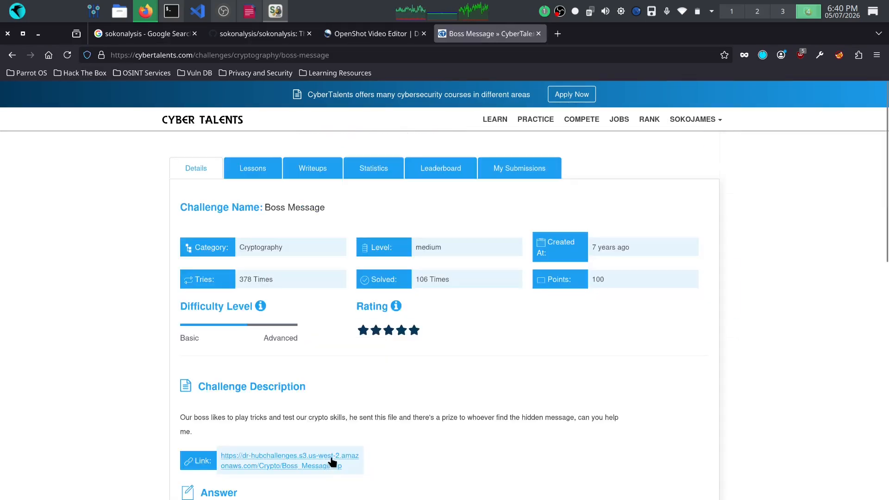
{"action": "left_click", "coordinate": [321, 461]}
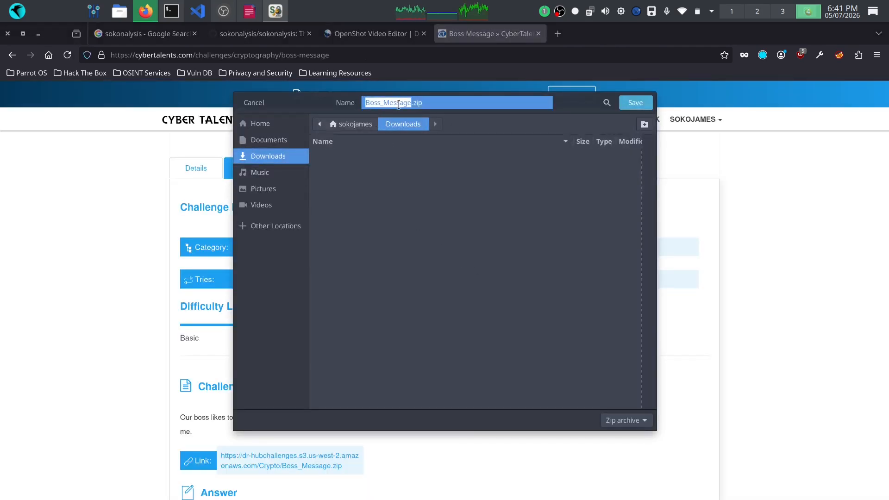
{"action": "left_click", "coordinate": [635, 103]}
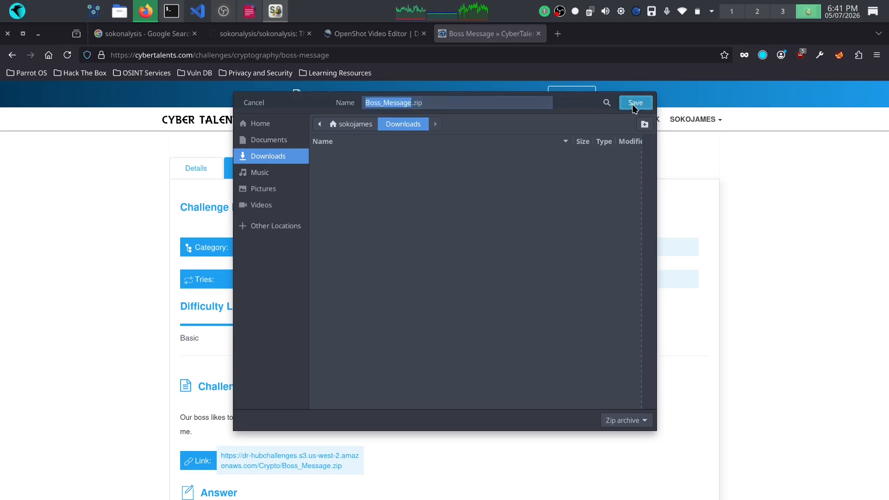
Open Boss_Message.zip from the Downloads folder in the file manager and open This_May_Help.jpg inside the archive
{"action": "key", "text": "super+e"}
{"action": "left_click", "coordinate": [428, 211]}
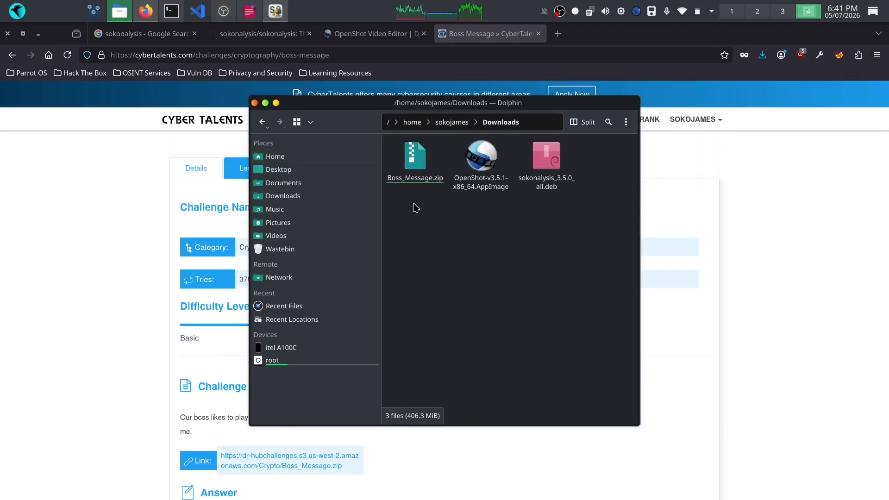
{"action": "left_click", "coordinate": [416, 169]}
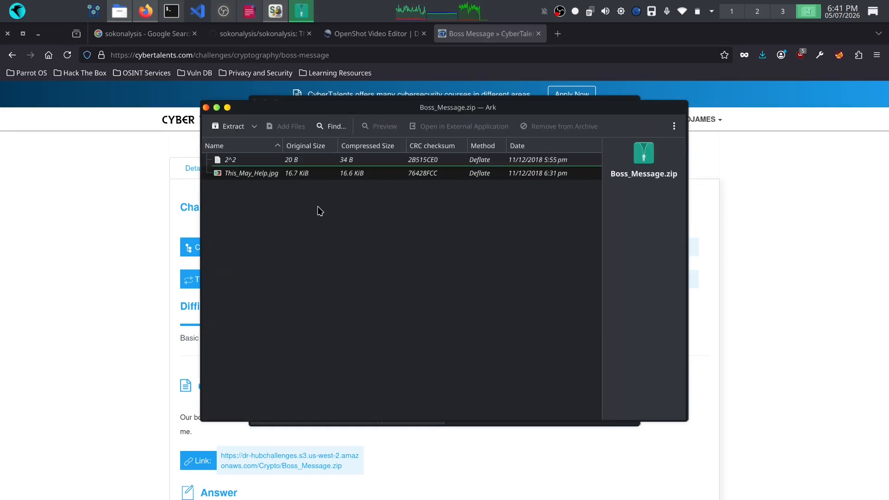
{"action": "double_click", "coordinate": [245, 173]}
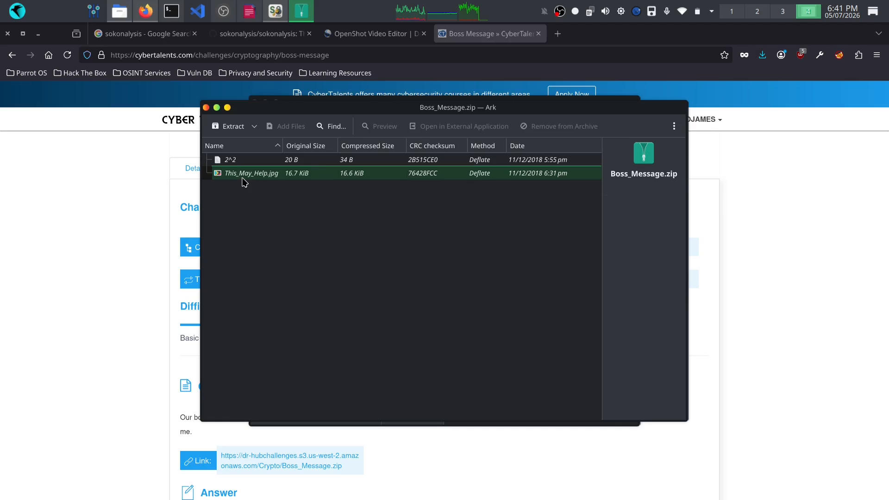
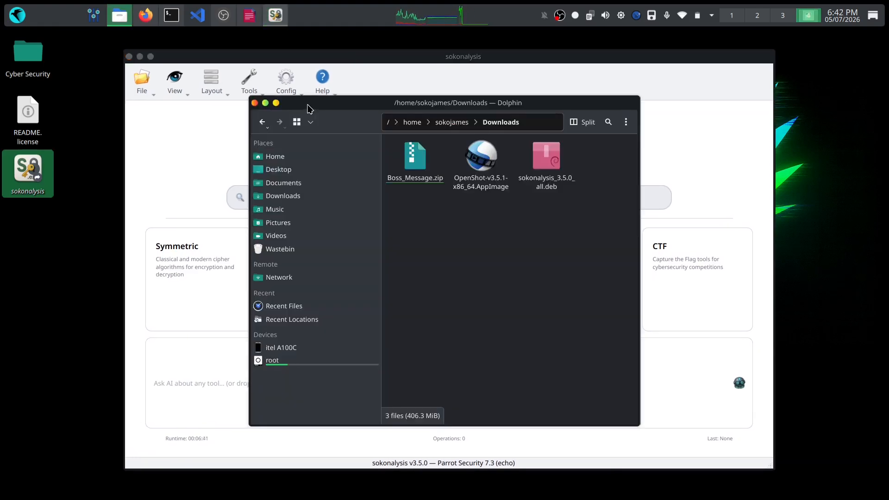
Place the file manager window beside sokonalysis and drop Boss_Message.zip from Downloads into the home page's AI prompt area
{"action": "left_click_drag", "start_coordinate": [307, 106], "coordinate": [552, 87]}
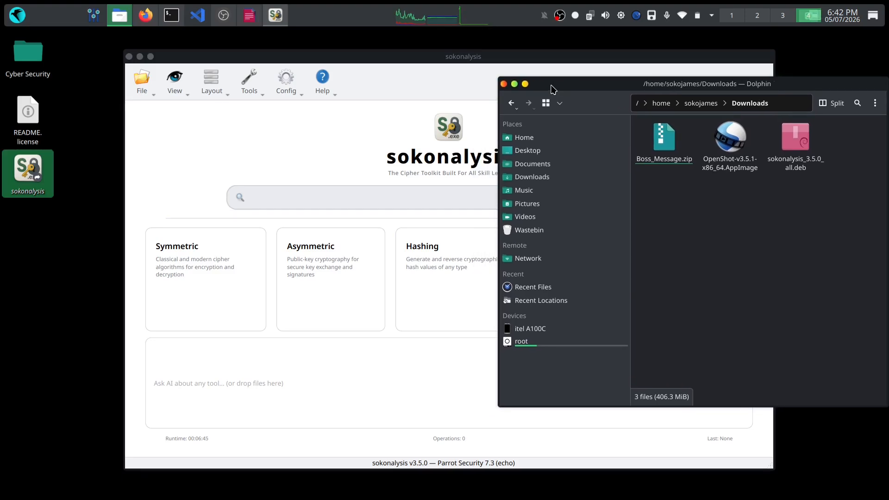
{"action": "left_click_drag", "start_coordinate": [664, 139], "coordinate": [308, 357]}
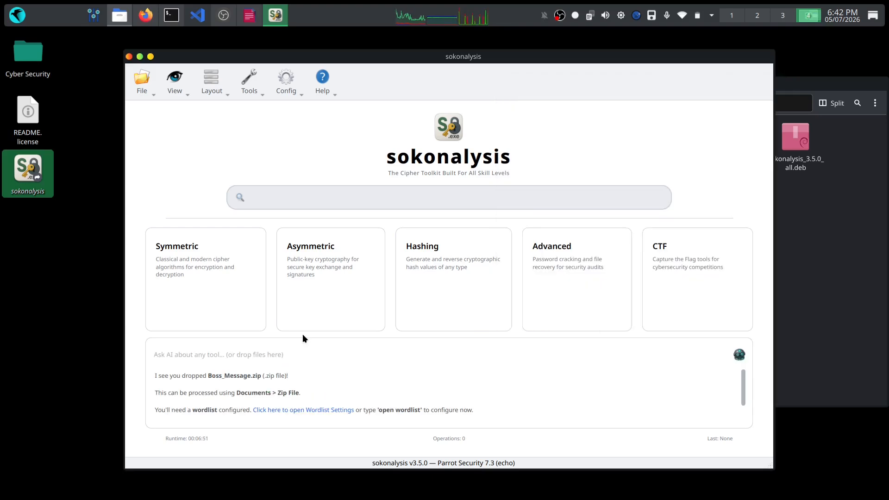
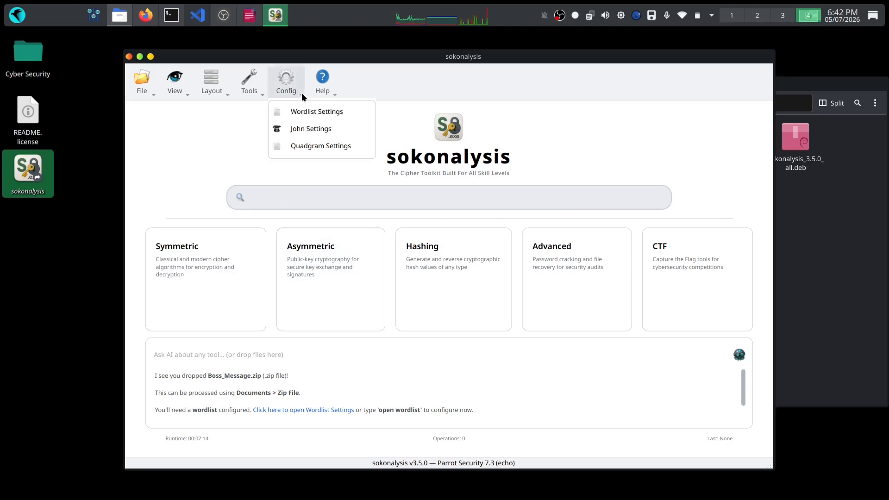
Dismiss the open configuration options and view the rest of the AI reply about processing Boss_Message.zip
{"action": "left_click", "coordinate": [408, 380]}
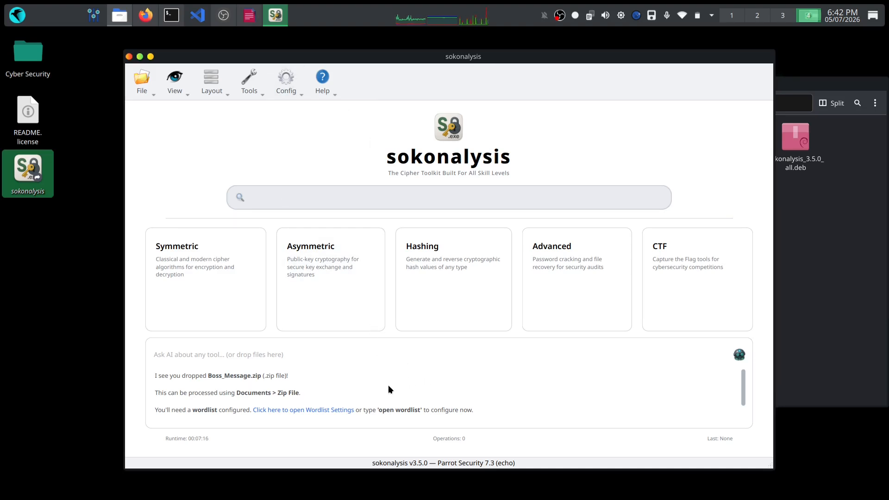
{"action": "scroll", "coordinate": [388, 385], "scroll_direction": "down", "scroll_amount": 1}
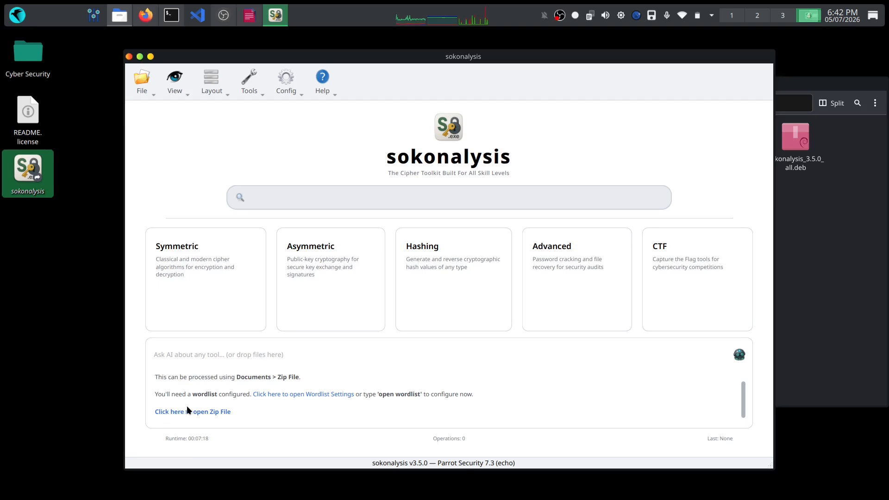
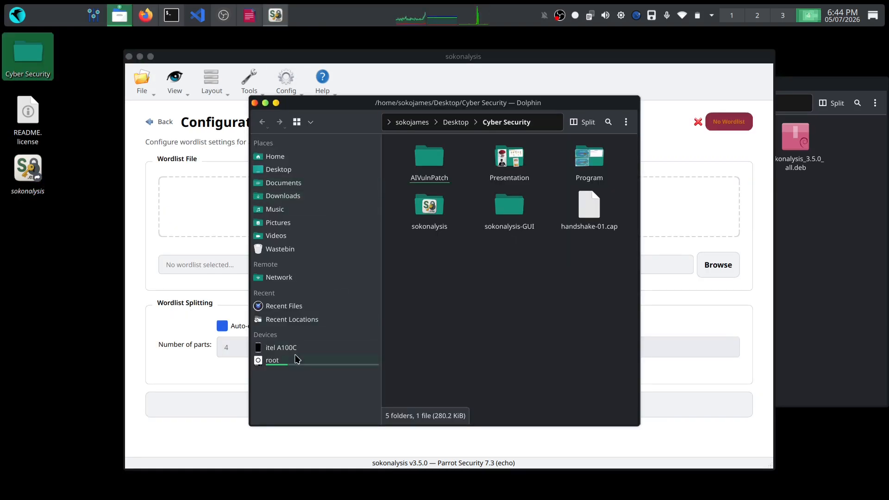
Browse from the root device to /usr/share/wordlists and extract rockyou.txt.gz onto the desktop
{"action": "left_click", "coordinate": [273, 364]}
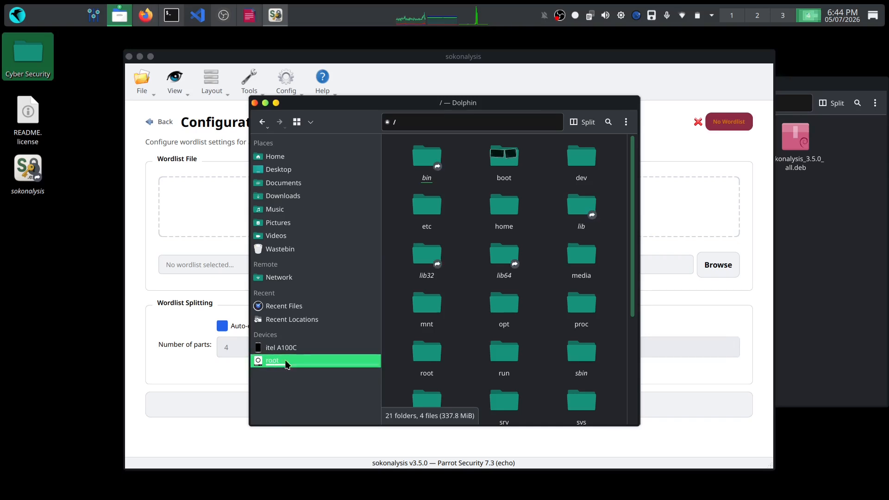
{"action": "scroll", "coordinate": [459, 287], "scroll_direction": "down", "scroll_amount": 3}
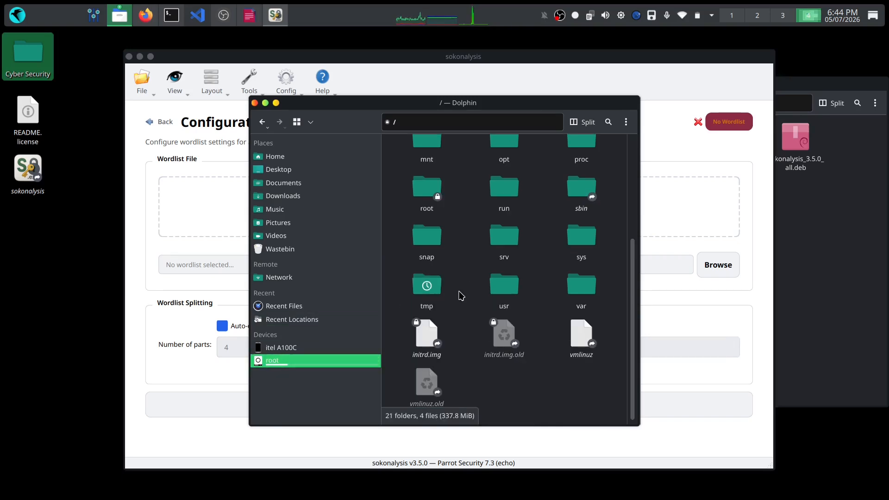
{"action": "mouse_move", "coordinate": [510, 292]}
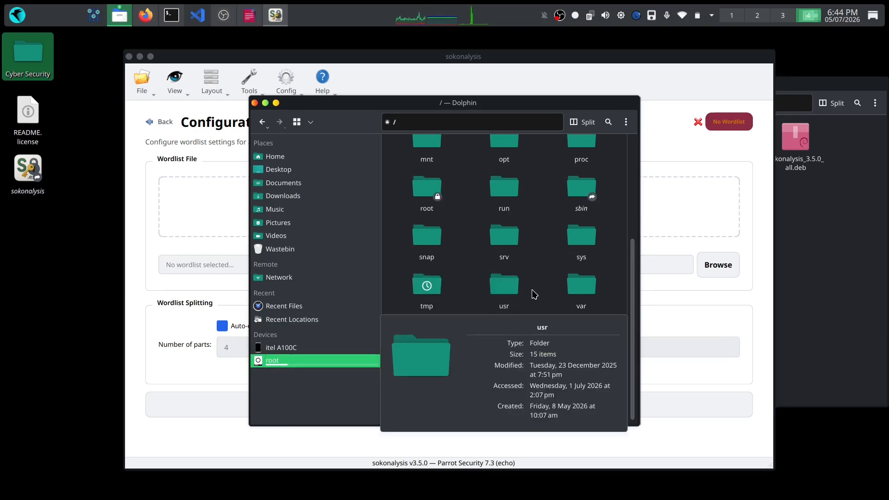
{"action": "double_click", "coordinate": [507, 291]}
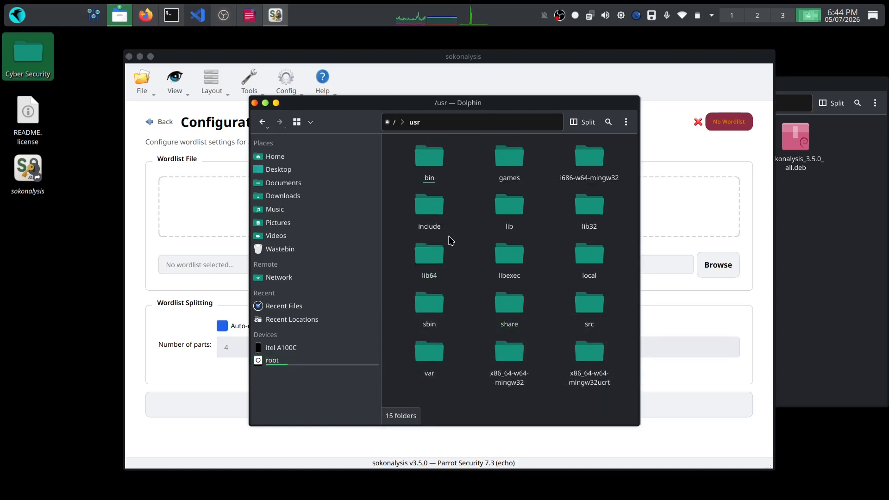
{"action": "double_click", "coordinate": [512, 306]}
{"action": "scroll", "coordinate": [516, 308], "scroll_direction": "down", "scroll_amount": 15}
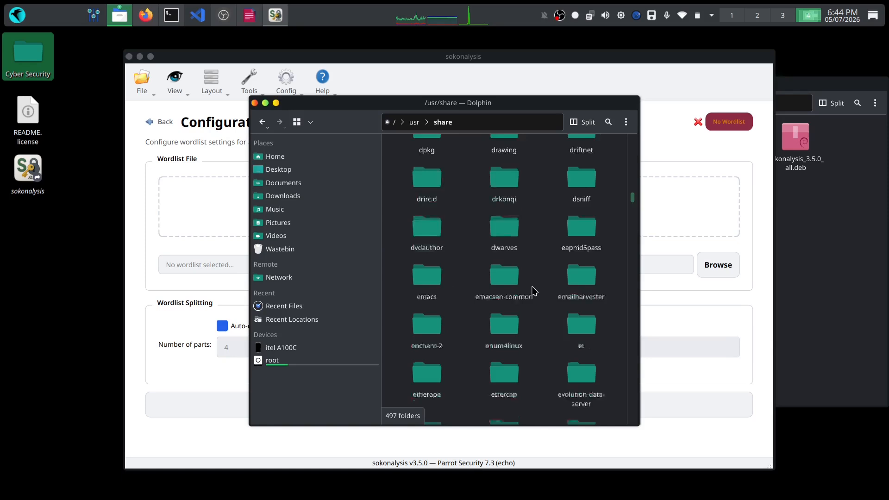
{"action": "scroll", "coordinate": [429, 384], "scroll_direction": "down", "scroll_amount": 20}
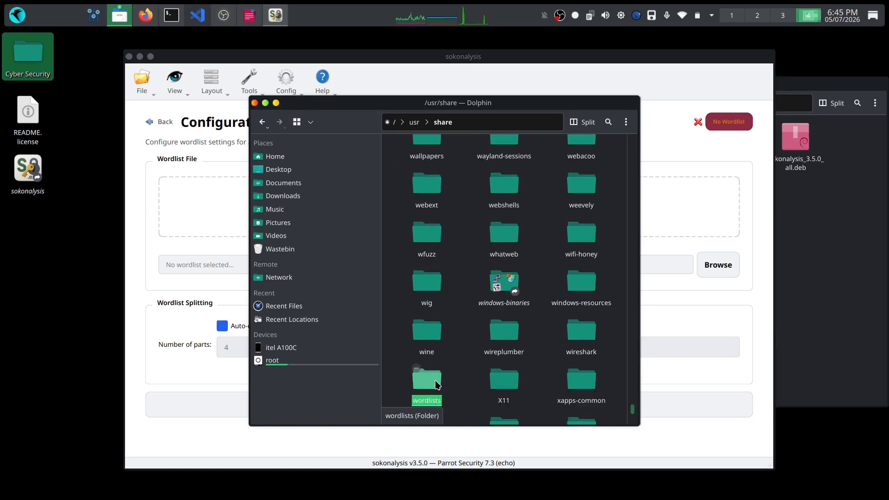
{"action": "double_click", "coordinate": [435, 382]}
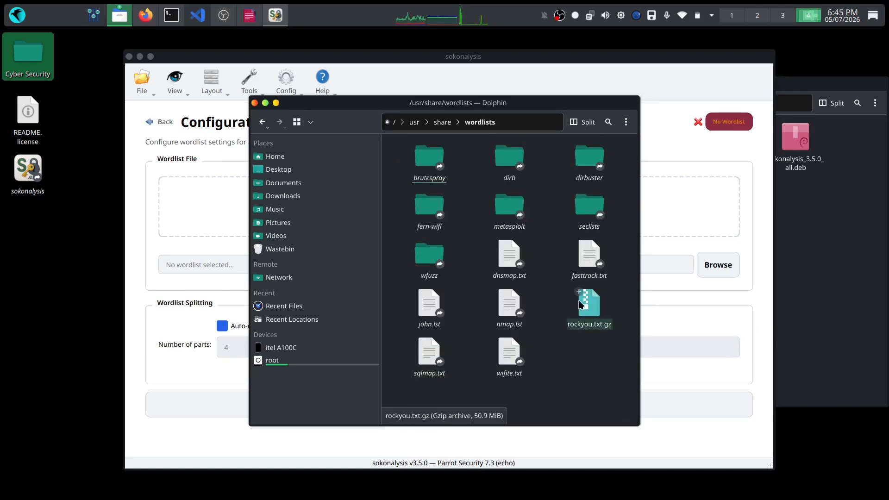
{"action": "left_click_drag", "start_coordinate": [589, 304], "coordinate": [38, 248]}
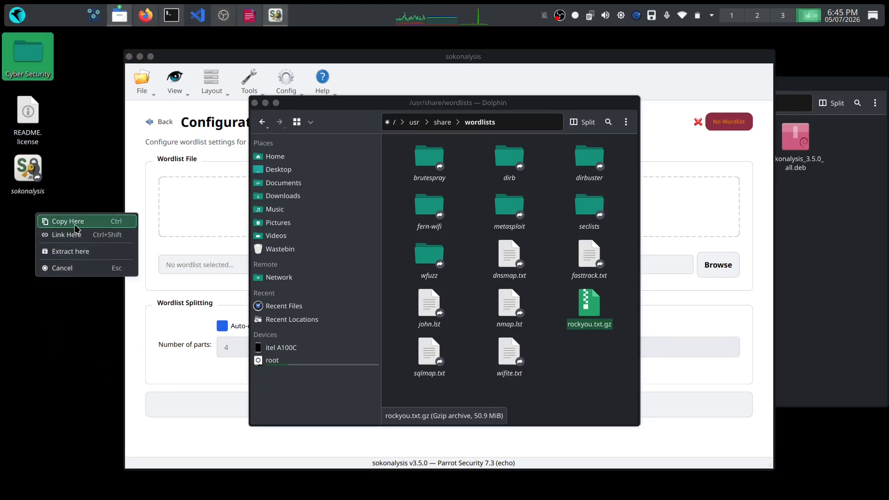
{"action": "left_click", "coordinate": [70, 253]}
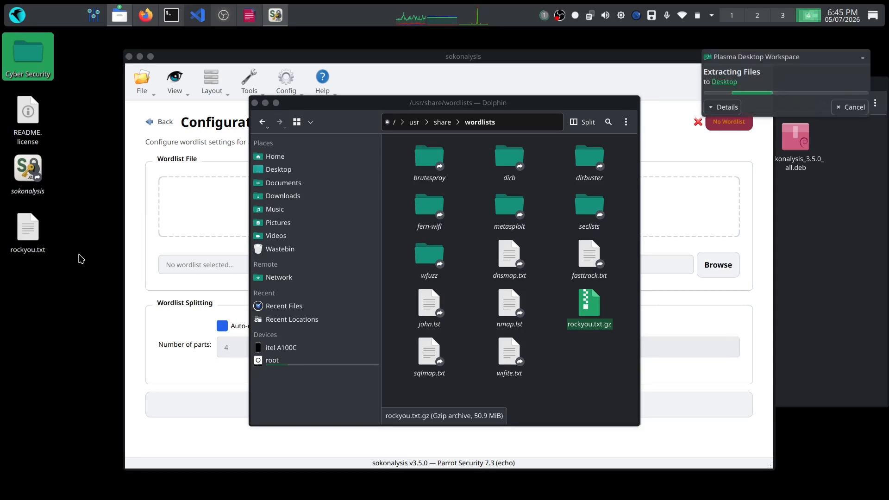
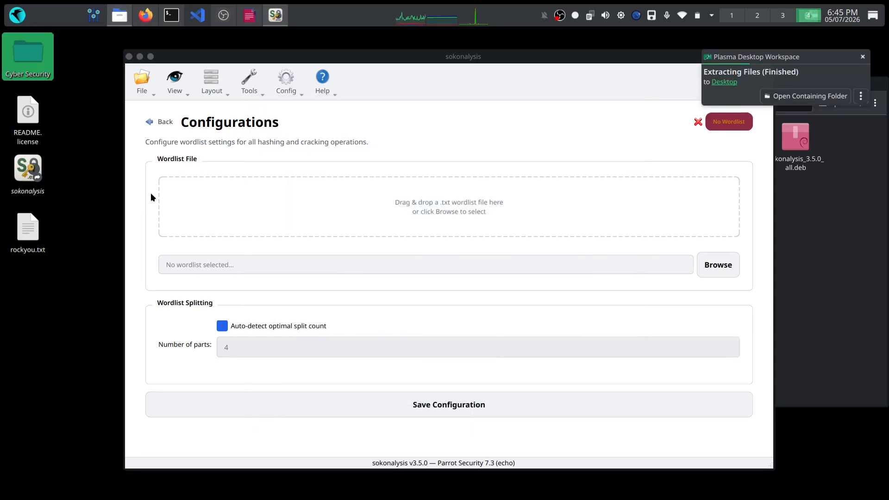
Load rockyou.txt from the desktop as the wordlist file in the sokonalysis configuration
{"action": "left_click_drag", "start_coordinate": [26, 227], "coordinate": [325, 210]}
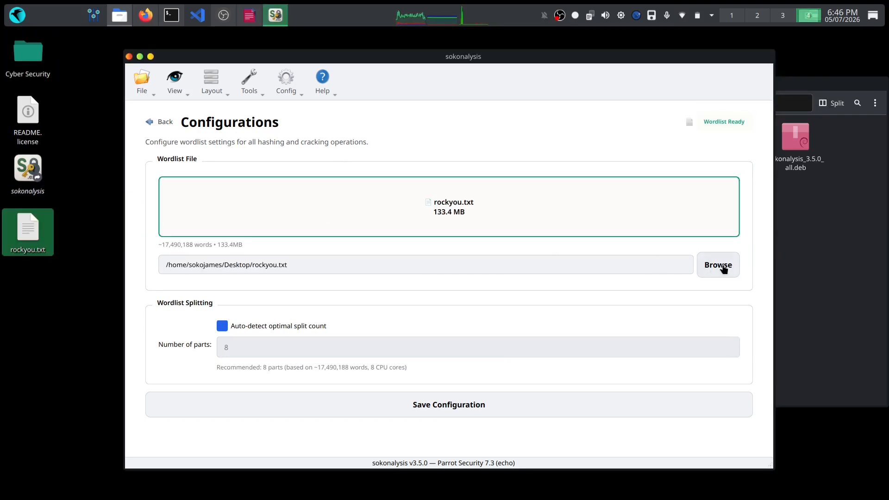
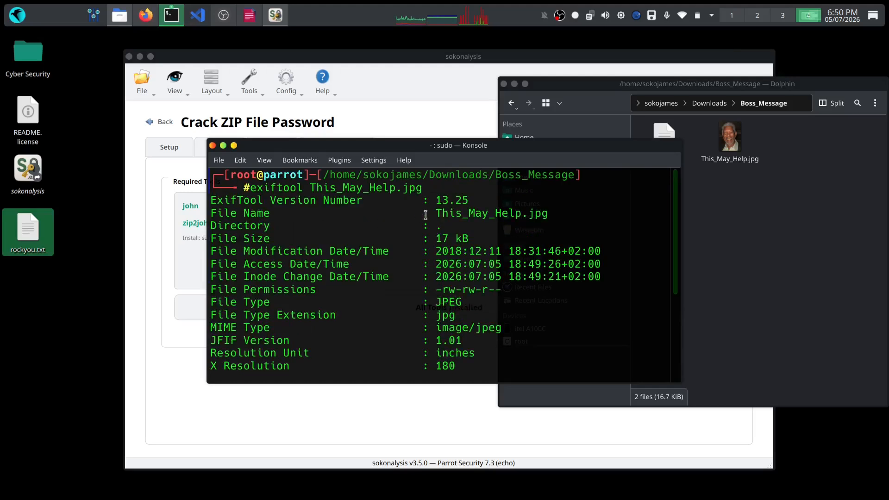
Review the exiftool metadata of This_May_Help.jpg and minimize the terminal window
{"action": "scroll", "coordinate": [434, 221], "scroll_direction": "down", "scroll_amount": 3}
{"action": "scroll", "coordinate": [435, 220], "scroll_direction": "up", "scroll_amount": 4}
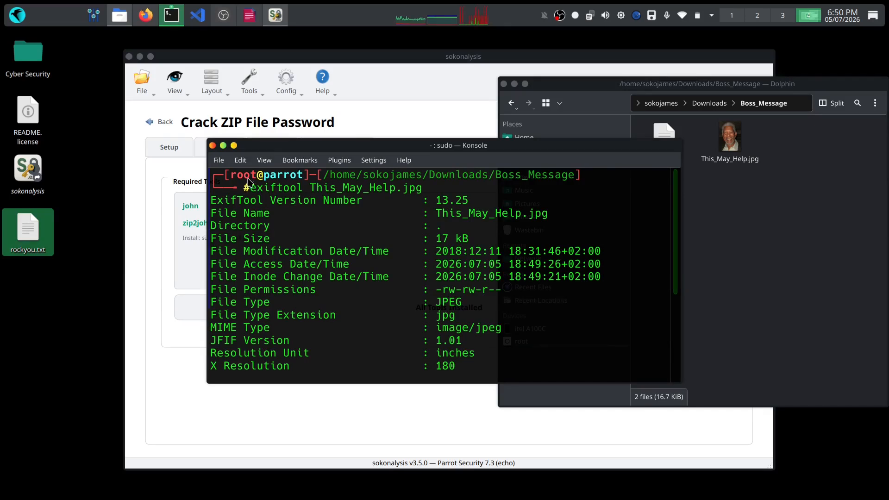
{"action": "left_click", "coordinate": [234, 146]}
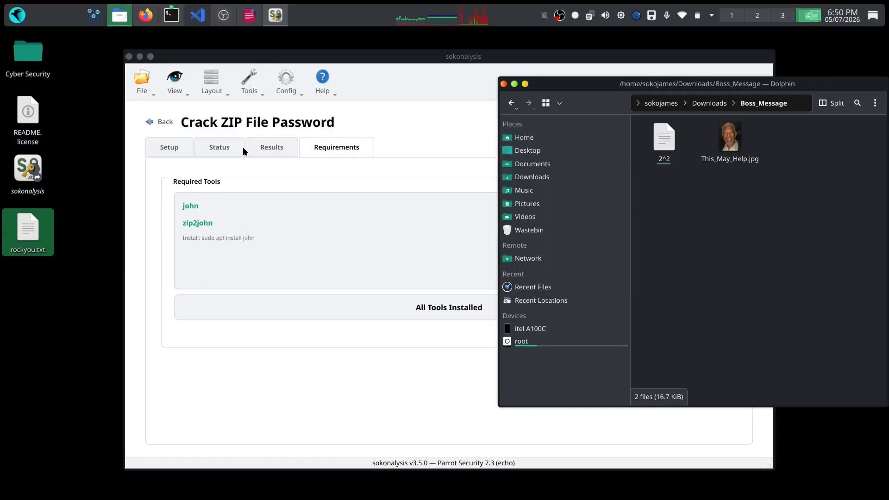
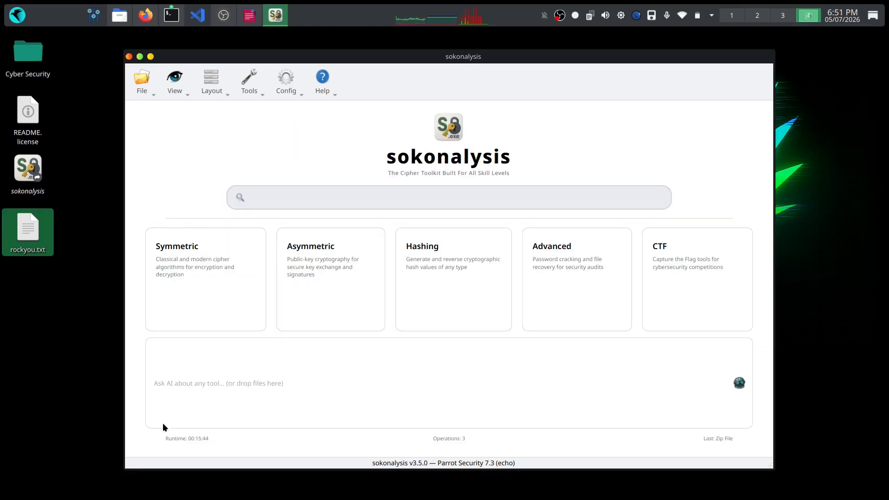
Ask the toolkit's AI assistant about "steg" and review the options offered for steganography
{"action": "type", "text": "steg"}
{"action": "key", "text": "Return"}
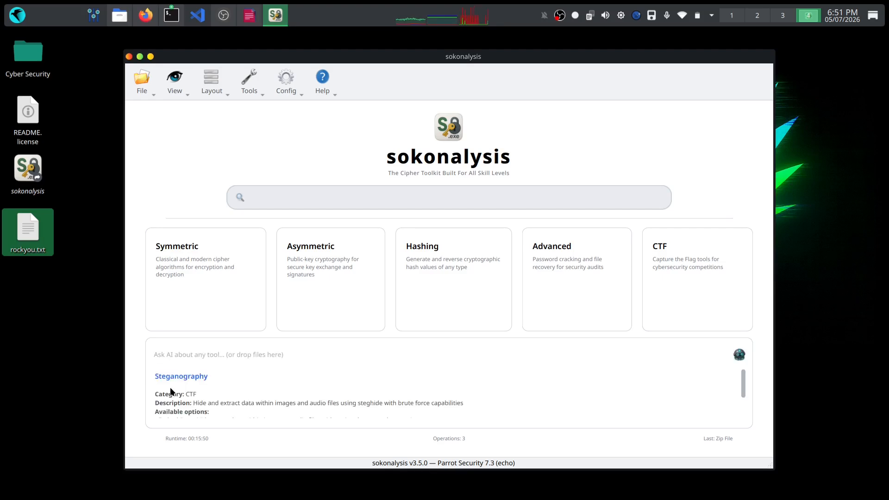
{"action": "scroll", "coordinate": [176, 393], "scroll_direction": "down", "scroll_amount": 2}
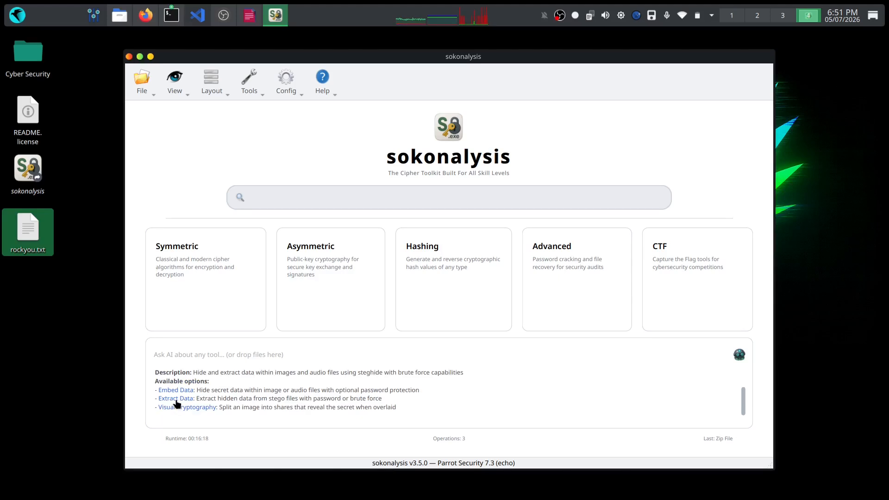
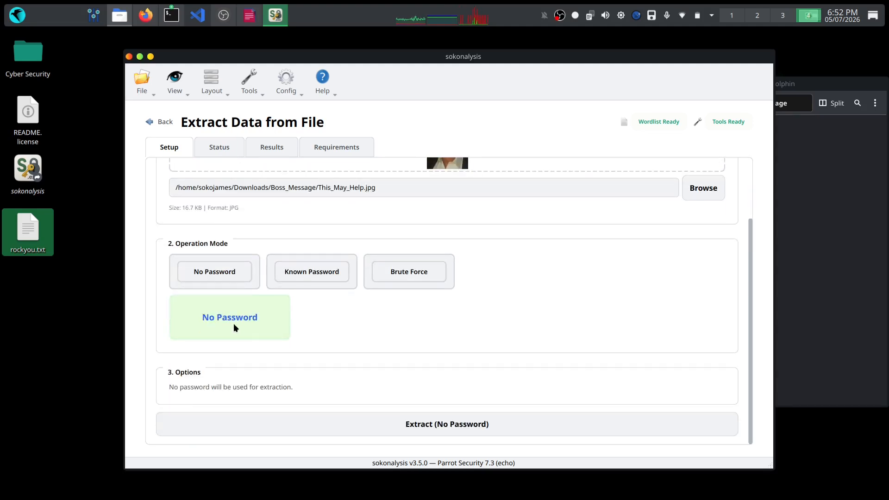
Extract the hidden data from This_May_Help.jpg without using a password
{"action": "left_click", "coordinate": [449, 425]}
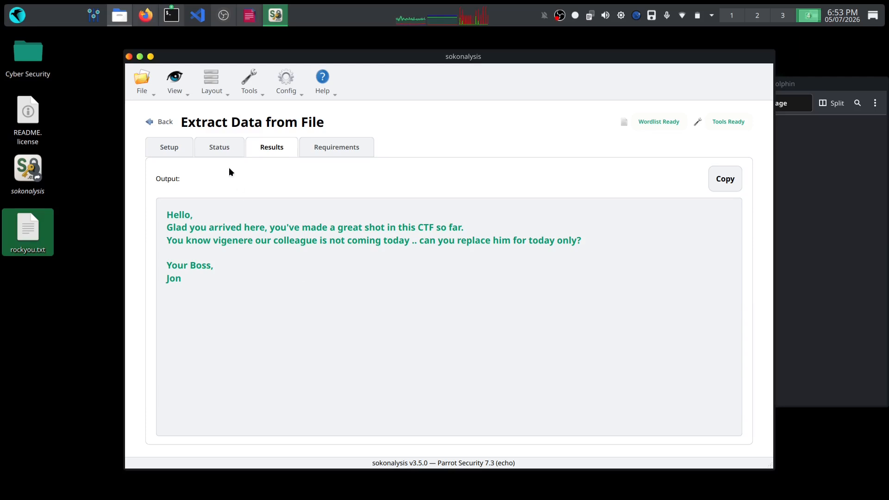
Review the extraction's status log and output message, highlighting the cipher name in the text and the sender's name in the signature
{"action": "left_click", "coordinate": [214, 151]}
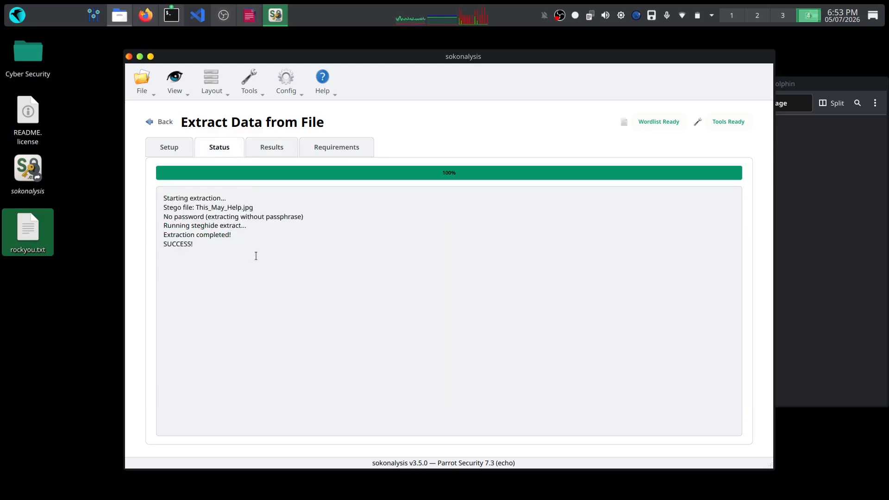
{"action": "left_click", "coordinate": [267, 149]}
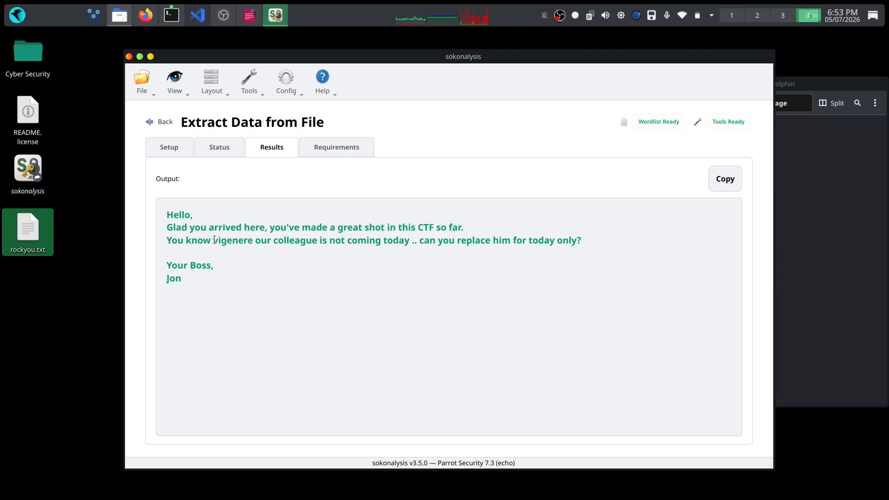
{"action": "left_click_drag", "start_coordinate": [214, 240], "coordinate": [253, 242]}
{"action": "left_click_drag", "start_coordinate": [166, 280], "coordinate": [186, 280]}
Examine the tools required for extracting data from a file, highlighting their names
{"action": "left_click", "coordinate": [348, 148]}
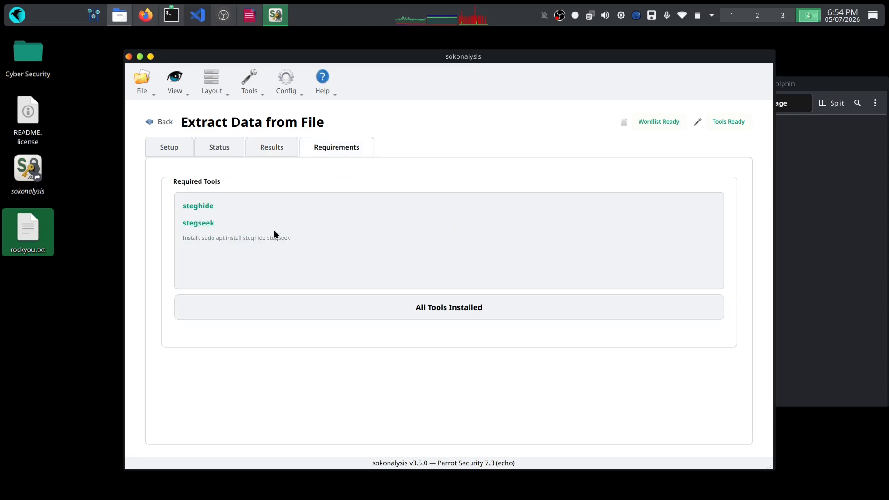
{"action": "left_click_drag", "start_coordinate": [185, 207], "coordinate": [217, 205]}
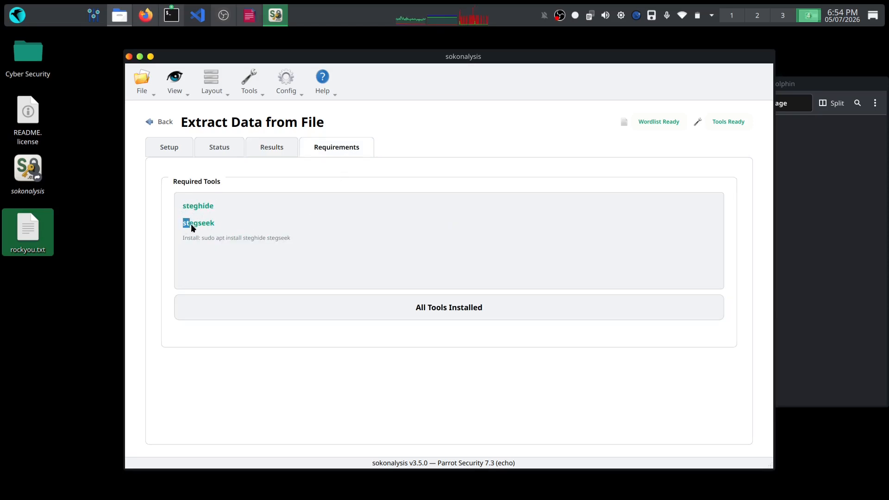
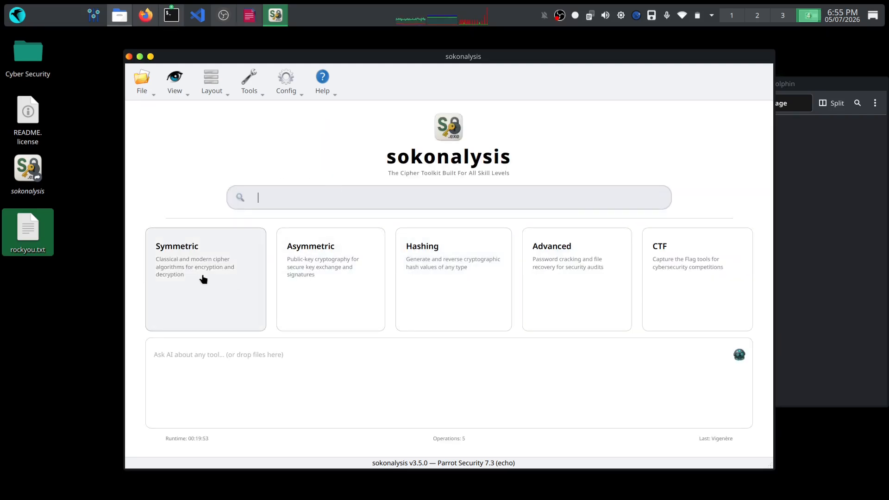
Open the Vigenère tool within the symmetric polyalphabetic Caesar ciphers and choose the A=1, B=2 mapping style
{"action": "left_click", "coordinate": [202, 277]}
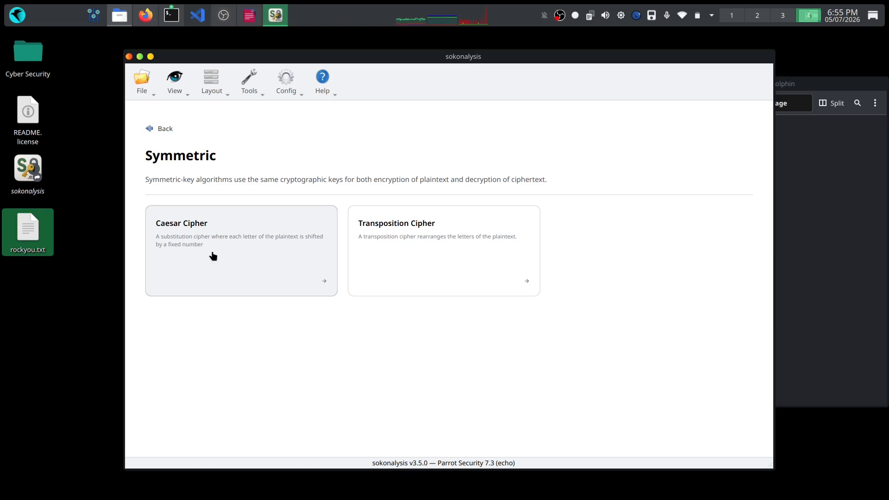
{"action": "left_click", "coordinate": [213, 256]}
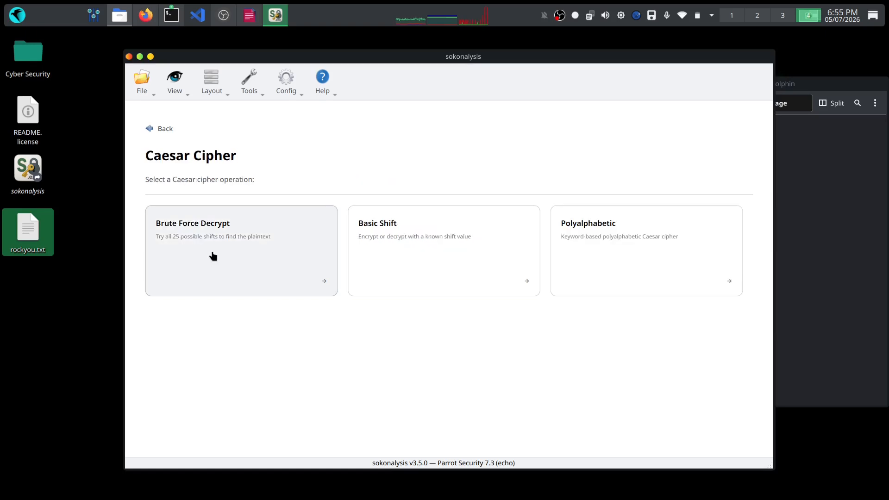
{"action": "left_click", "coordinate": [567, 264]}
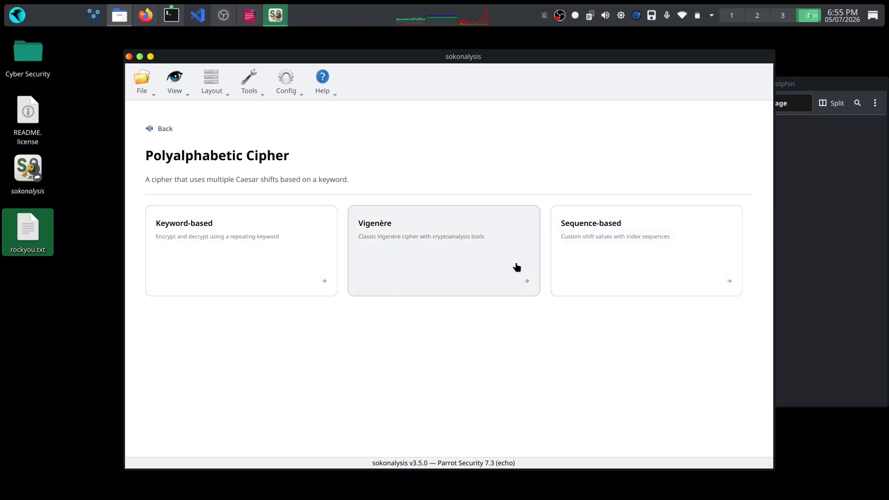
{"action": "left_click", "coordinate": [260, 253]}
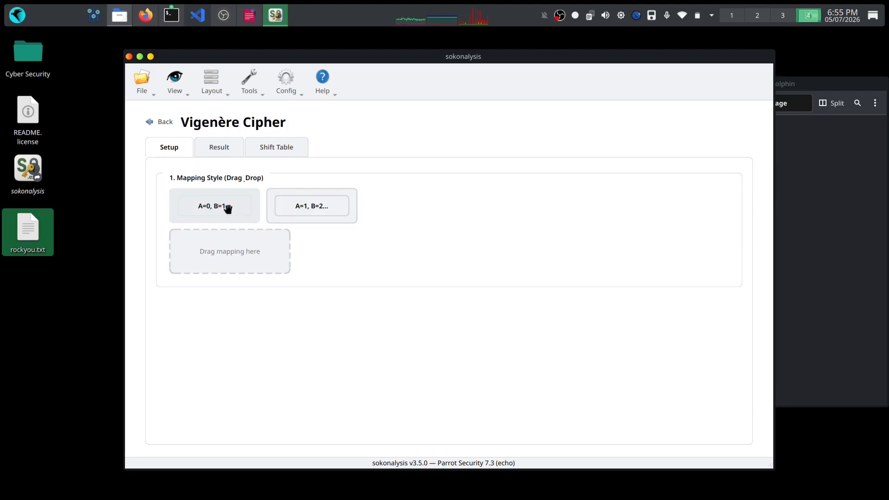
{"action": "left_click_drag", "start_coordinate": [312, 205], "coordinate": [247, 249]}
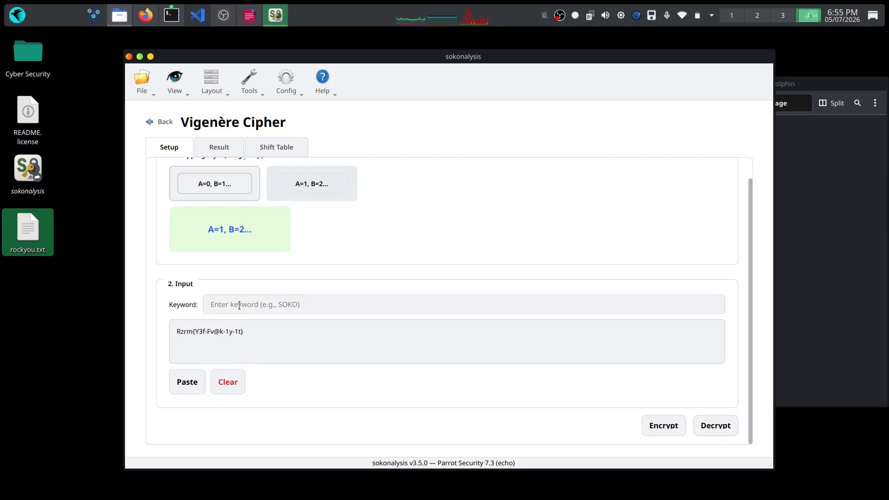
{"action": "left_click", "coordinate": [233, 304]}
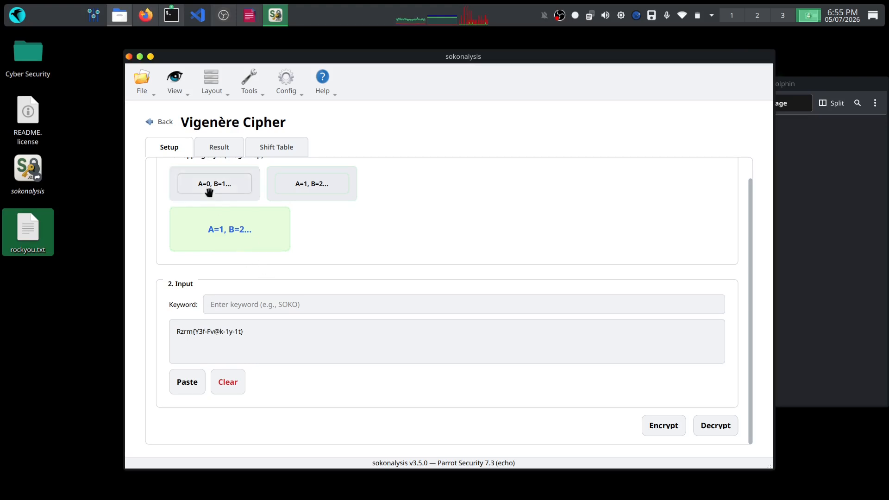
Switch to Dolphin and view This_May_Help.jpg from the Boss_Message folder as a clue to the keyword
{"action": "left_click", "coordinate": [832, 225]}
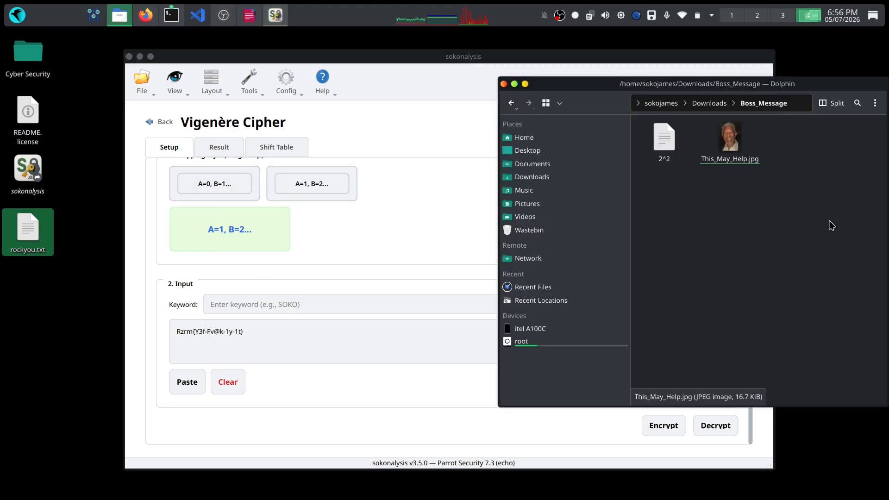
{"action": "double_click", "coordinate": [731, 139]}
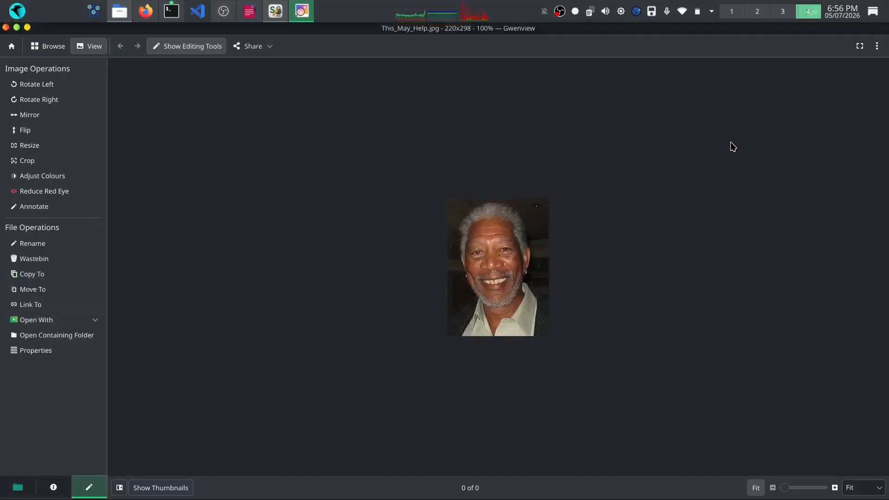
{"action": "double_click", "coordinate": [505, 269]}
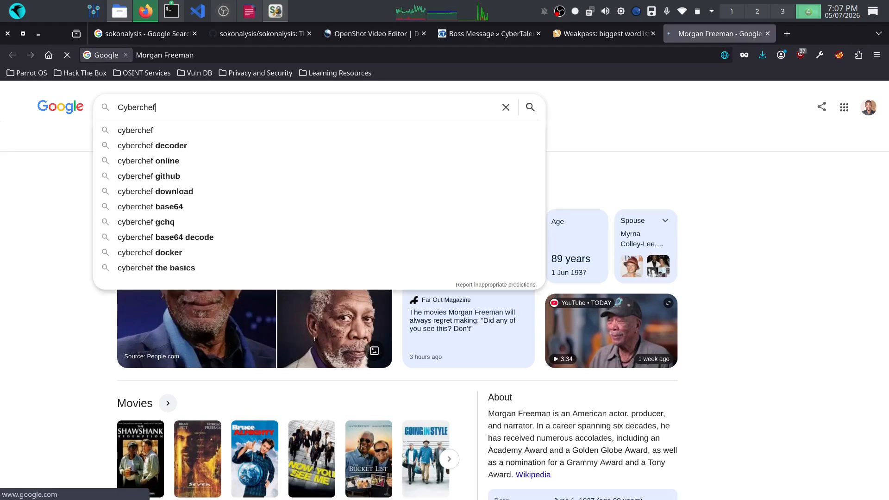
Search Google for Cyberchef, open the gchq.github.io site and add a Vigenère Decode operation to the recipe
{"action": "key", "text": "Return"}
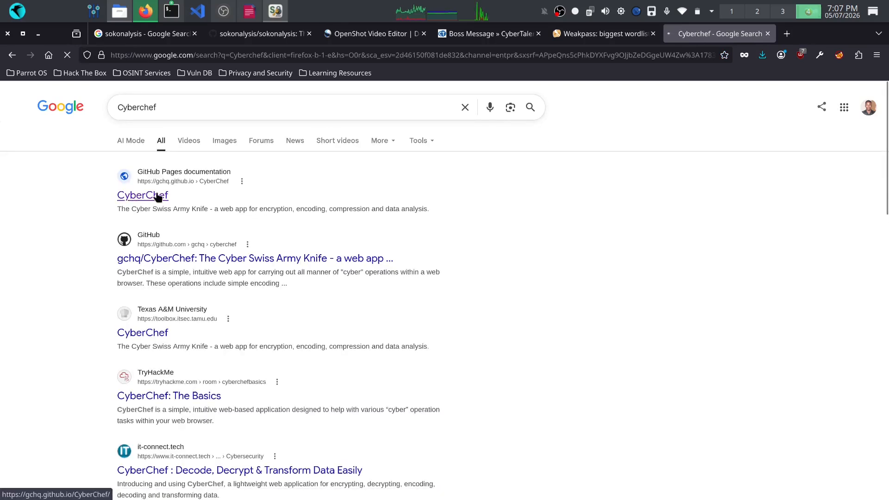
{"action": "left_click", "coordinate": [158, 197]}
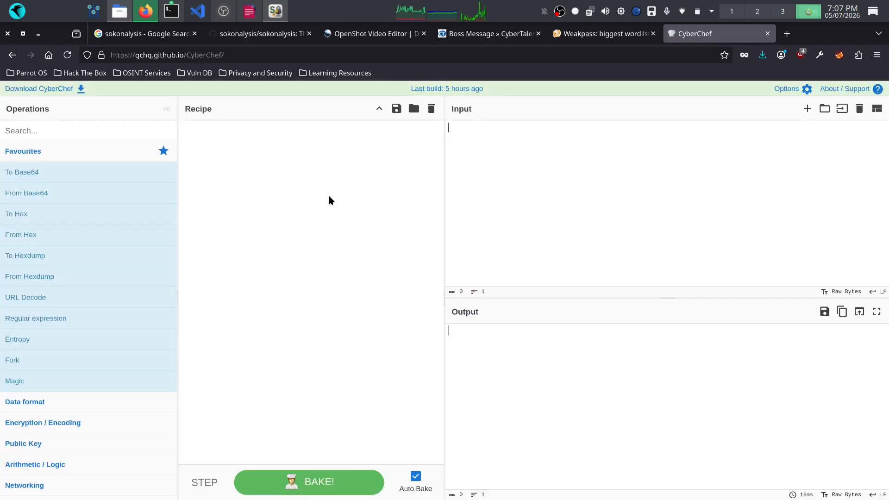
{"action": "left_click", "coordinate": [91, 130]}
{"action": "type", "text": "vig"}
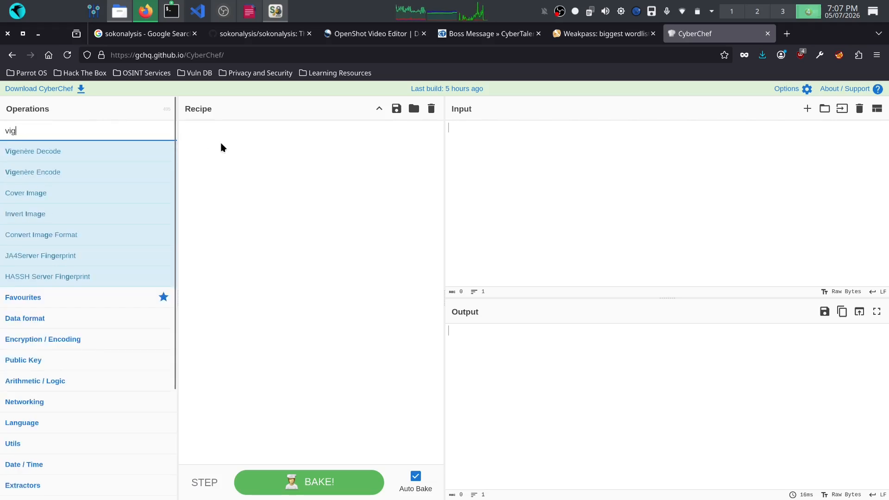
{"action": "left_click_drag", "start_coordinate": [56, 149], "coordinate": [256, 164]}
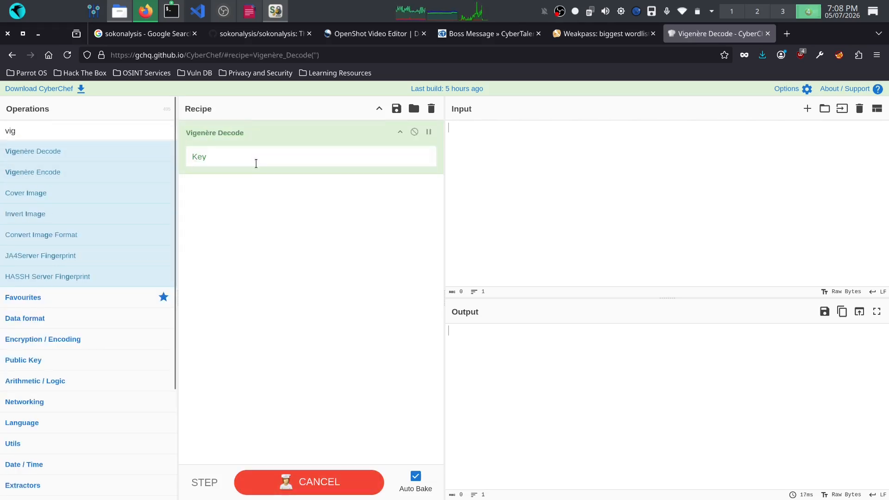
Copy the ciphertext Rzrm{Y3f-Fv@k-1y-1t} from sokonalysis into the CyberChef input
{"action": "key", "text": "alt+Tab"}
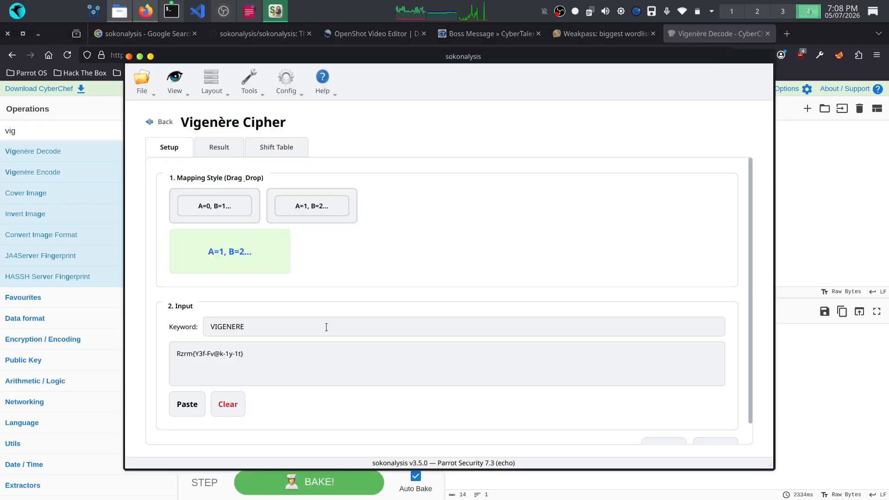
{"action": "triple_click", "coordinate": [279, 360]}
{"action": "key", "text": "ctrl+c"}
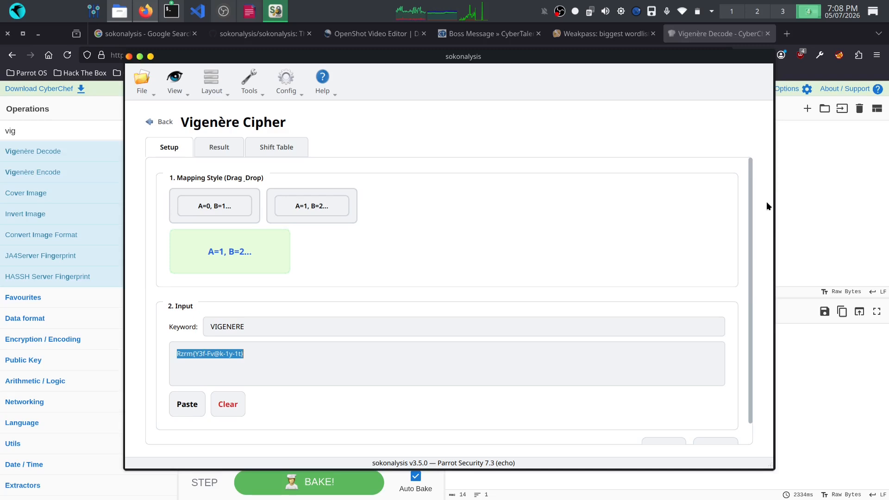
{"action": "left_click", "coordinate": [810, 168]}
{"action": "key", "text": "ctrl+v"}
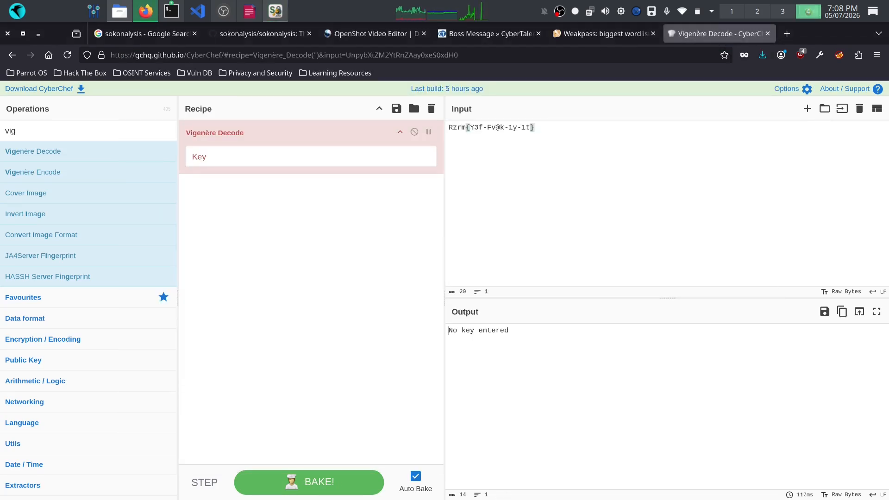
Set the Vigenère Decode key to morgan
{"action": "left_click", "coordinate": [280, 158]}
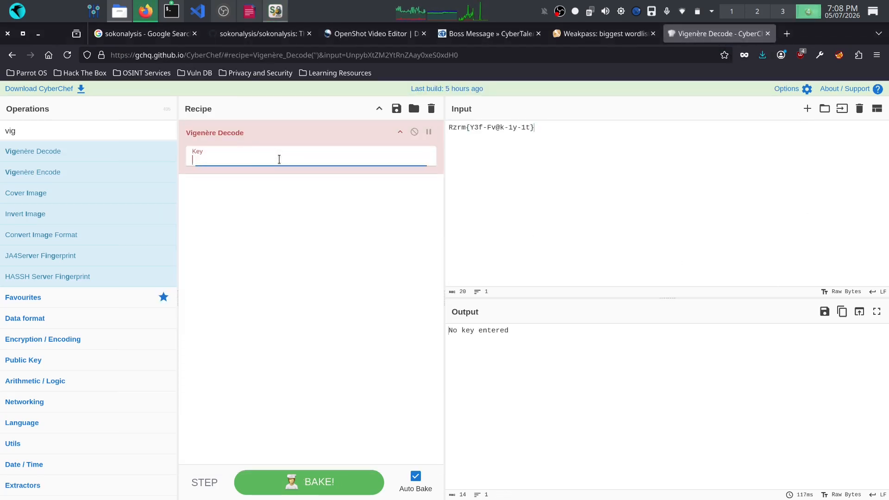
{"action": "type", "text": "m"}
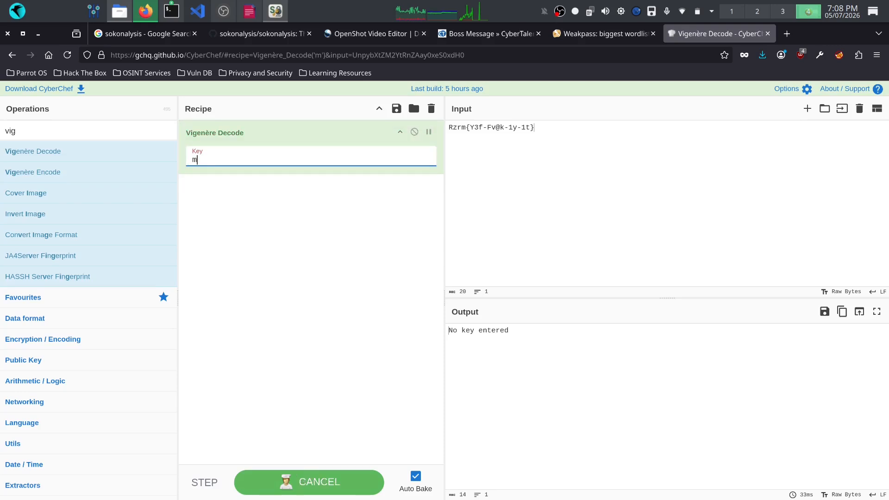
{"action": "type", "text": "o"}
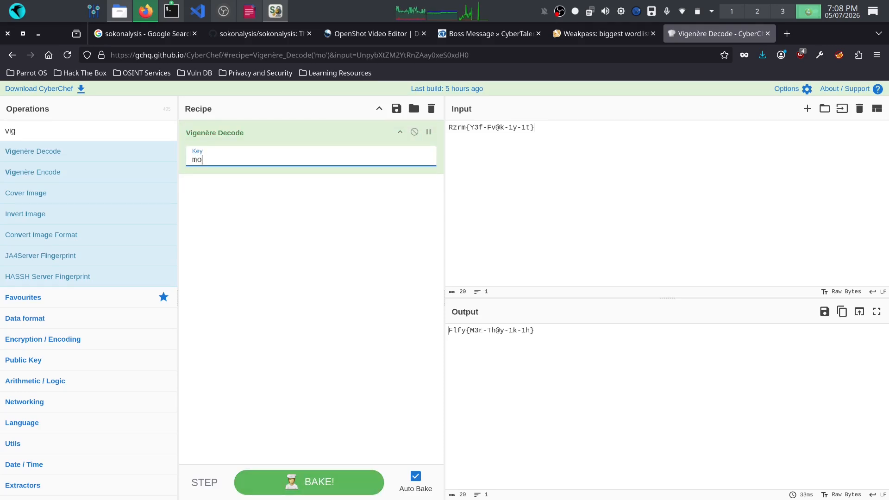
{"action": "type", "text": "r"}
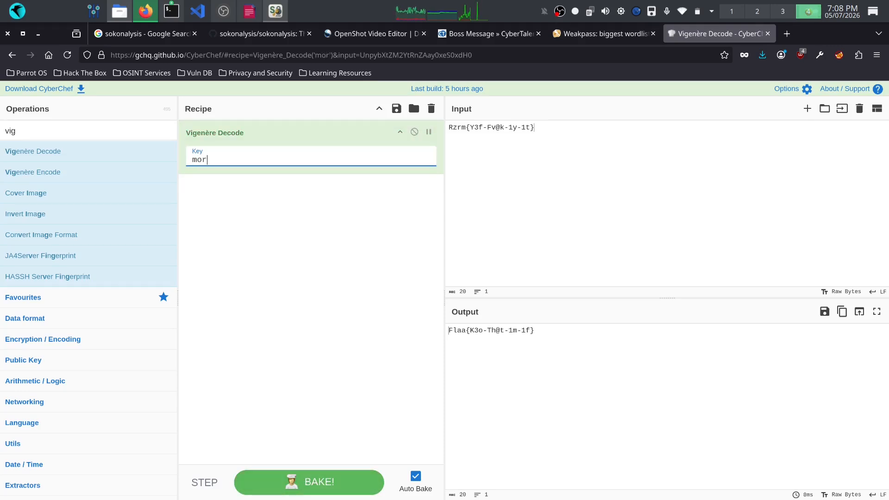
{"action": "type", "text": "g"}
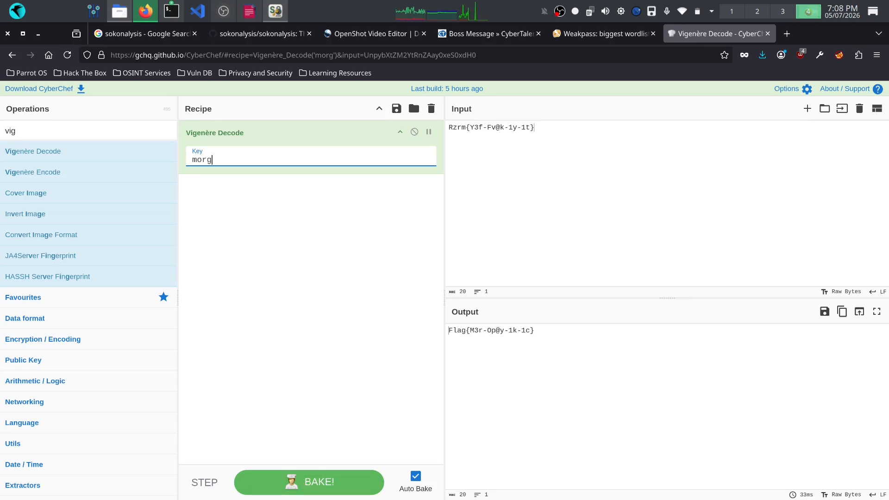
{"action": "type", "text": "a"}
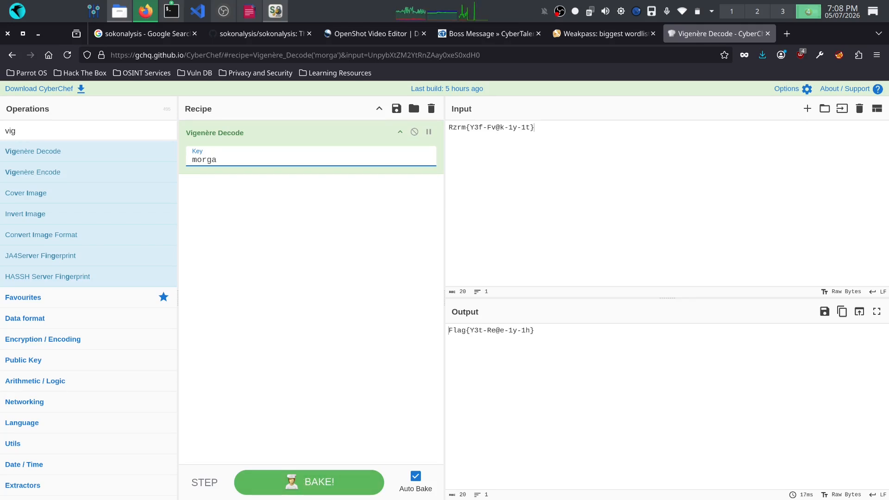
{"action": "type", "text": "n"}
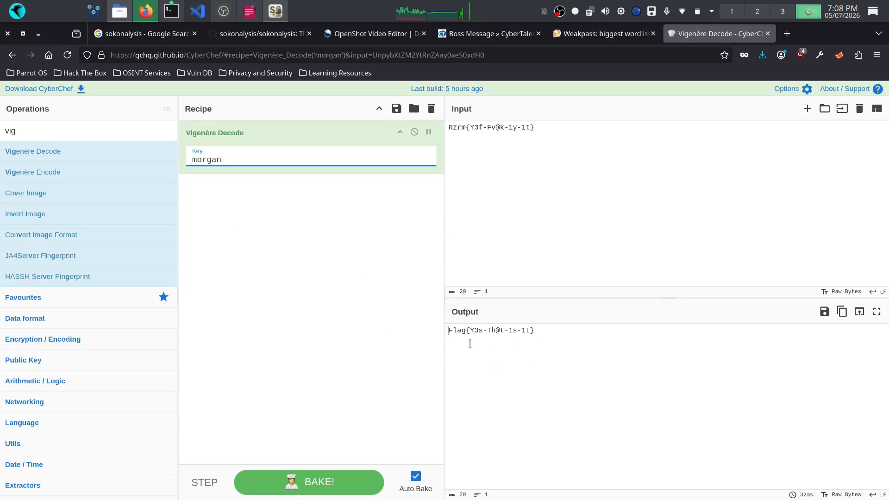
Switch back to sokonalysis, replace the Vigenère keyword with morgan and decrypt the ciphertext
{"action": "left_click", "coordinate": [275, 11]}
{"action": "left_click_drag", "start_coordinate": [259, 329], "coordinate": [197, 326]}
{"action": "left_click_drag", "start_coordinate": [251, 327], "coordinate": [213, 326]}
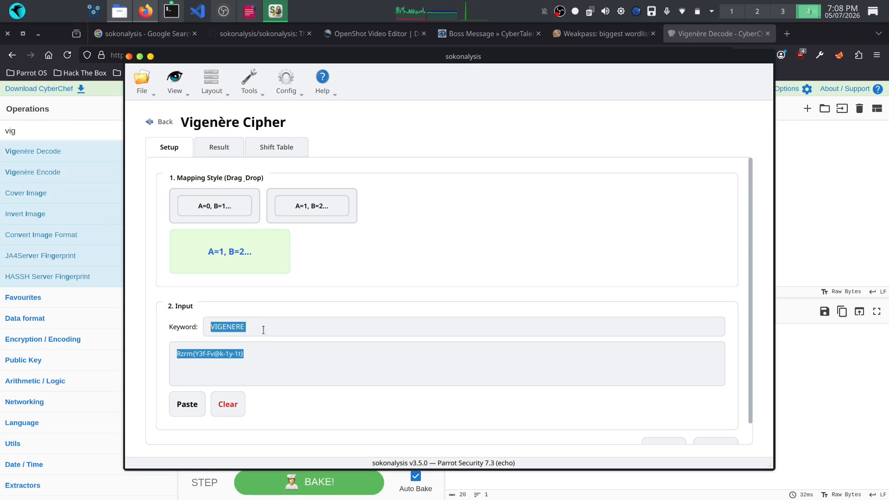
{"action": "type", "text": "morgan"}
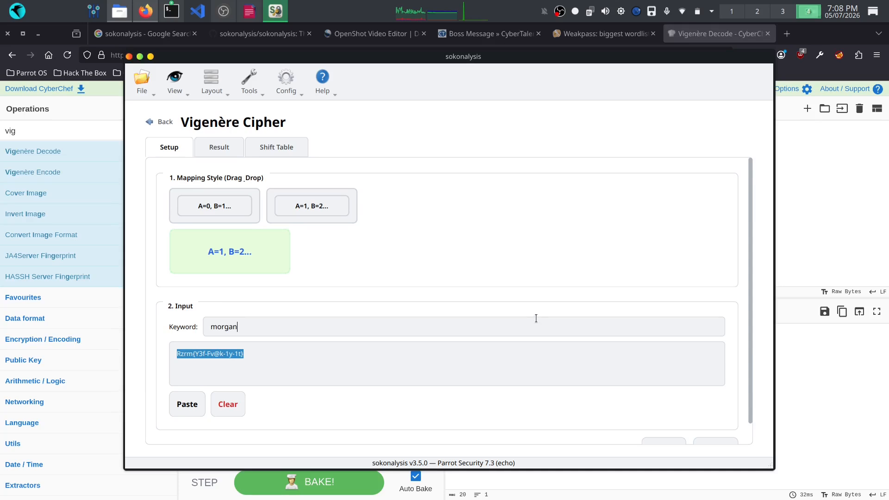
{"action": "scroll", "coordinate": [536, 320], "scroll_direction": "down", "scroll_amount": 1}
{"action": "left_click", "coordinate": [720, 430]}
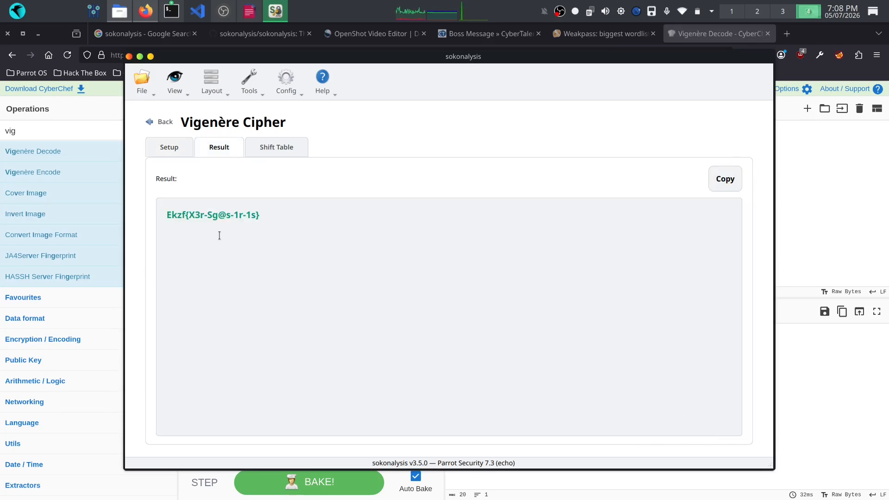
Change the mapping style to A=0, B=1 and decrypt the ciphertext again
{"action": "left_click", "coordinate": [167, 151]}
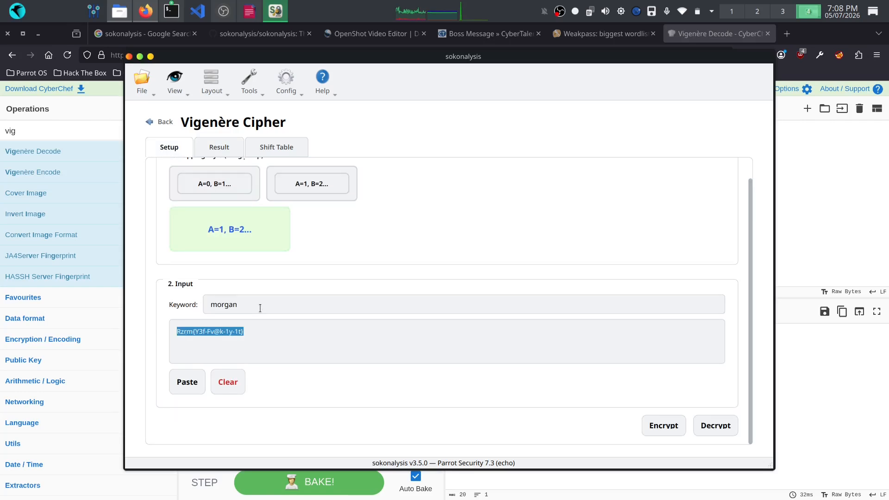
{"action": "left_click_drag", "start_coordinate": [220, 188], "coordinate": [229, 230]}
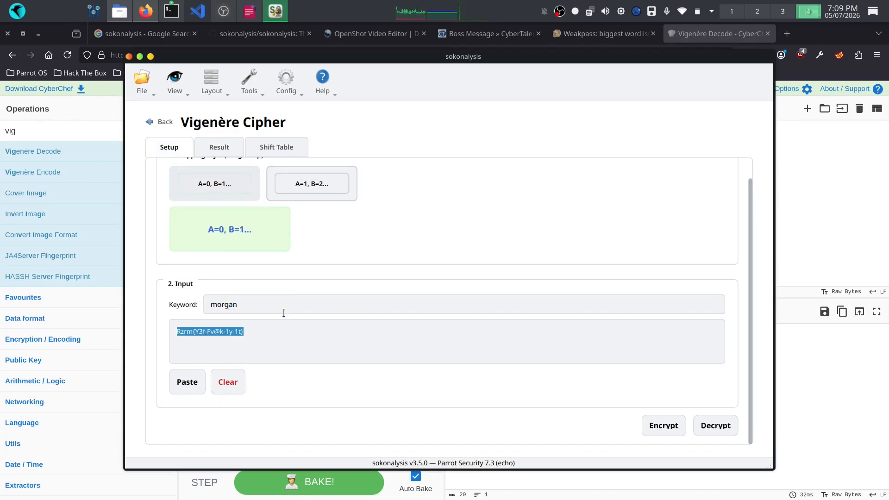
{"action": "left_click", "coordinate": [716, 426]}
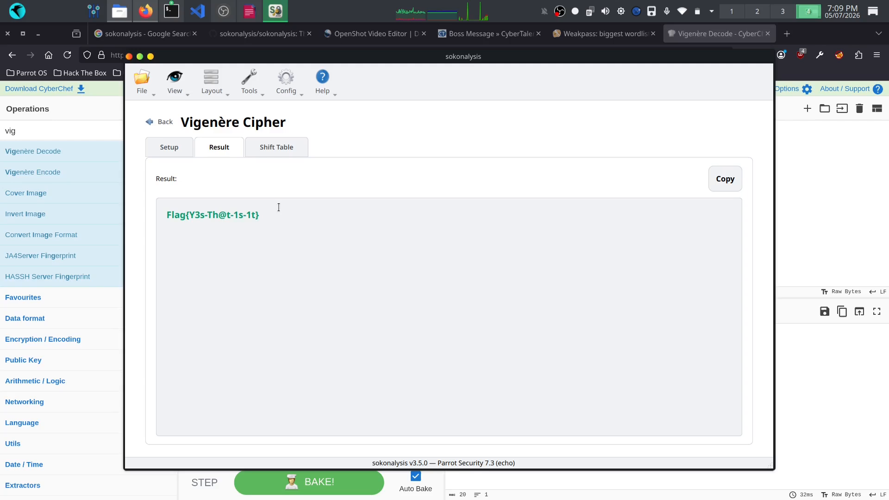
Copy the decrypted flag from the Vigenère result
{"action": "left_click_drag", "start_coordinate": [166, 215], "coordinate": [268, 220]}
{"action": "right_click", "coordinate": [235, 219]}
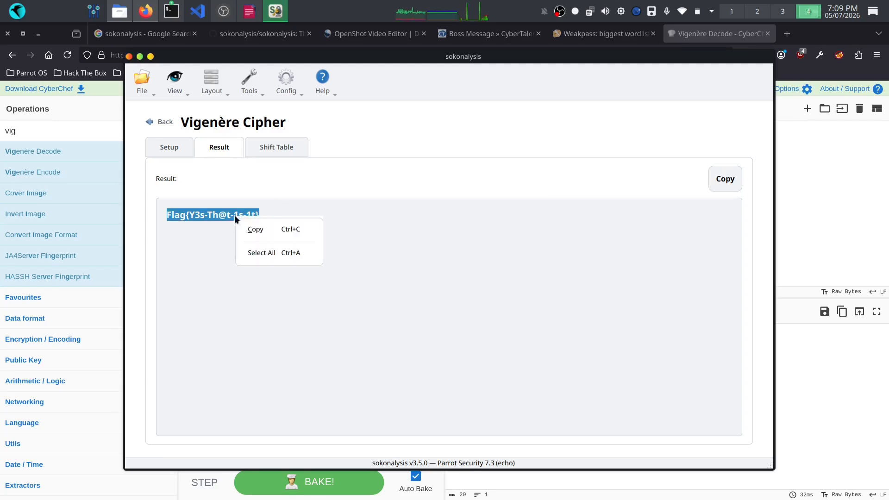
{"action": "left_click", "coordinate": [256, 229]}
{"action": "left_click", "coordinate": [298, 223]}
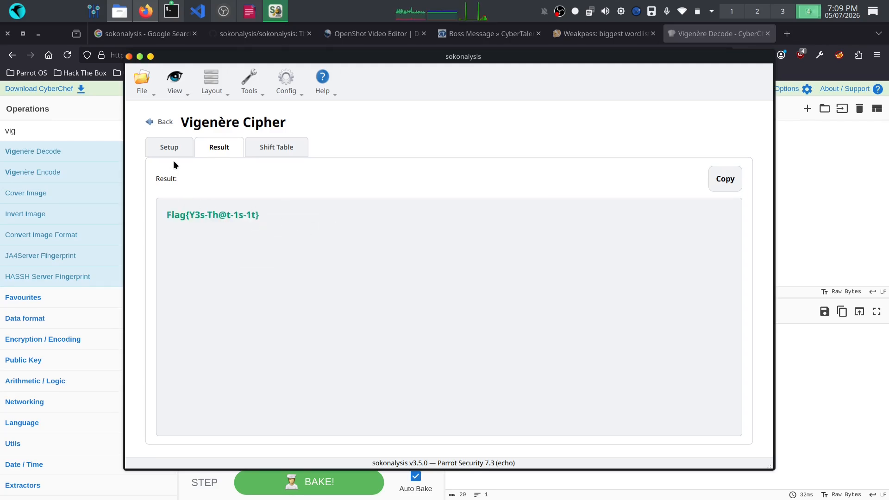
Submit Flag{Y3s-Th@t-1s-1t} as the answer on the CyberTalents Boss Message challenge page in the browser
{"action": "left_click", "coordinate": [166, 151]}
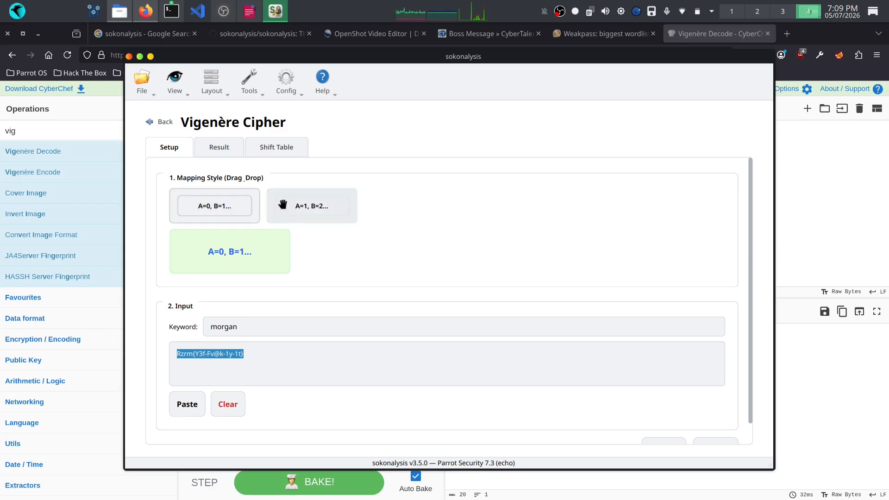
{"action": "left_click", "coordinate": [271, 357]}
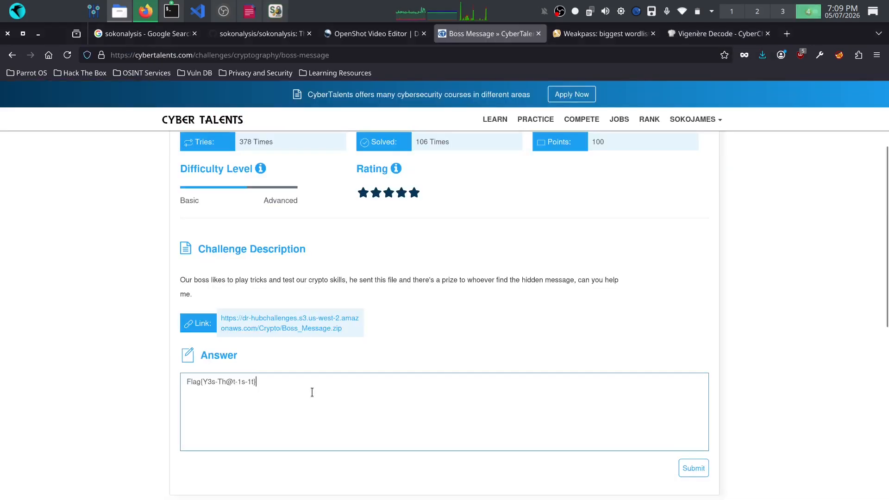
{"action": "left_click", "coordinate": [695, 468]}
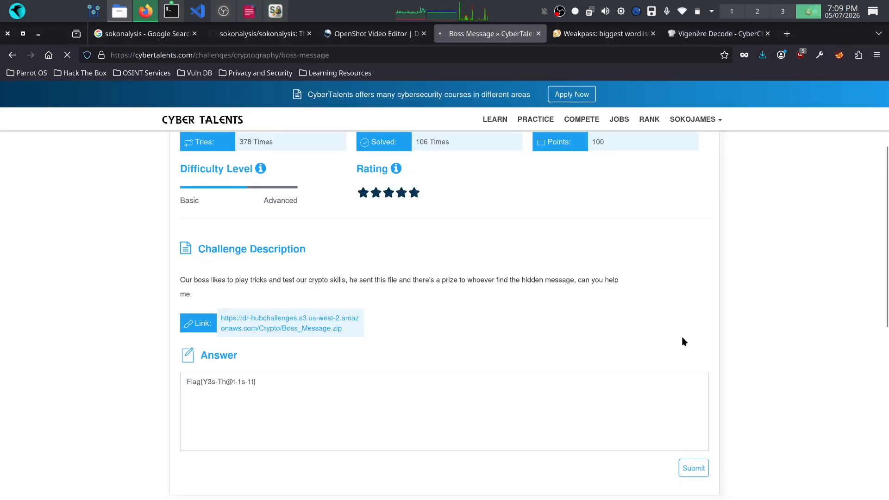
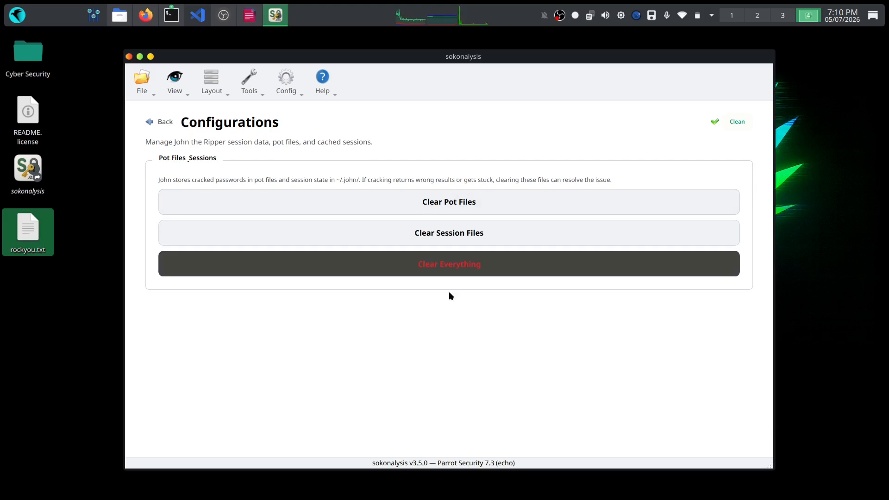
Clear all of John the Ripper's pot files and session files in the configurations
{"action": "left_click", "coordinate": [430, 265]}
{"action": "left_click", "coordinate": [447, 286]}
{"action": "left_click", "coordinate": [460, 271]}
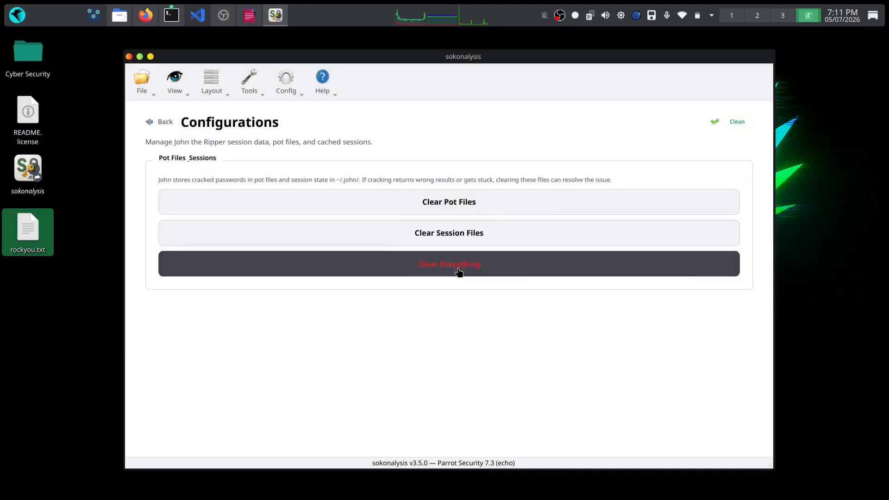
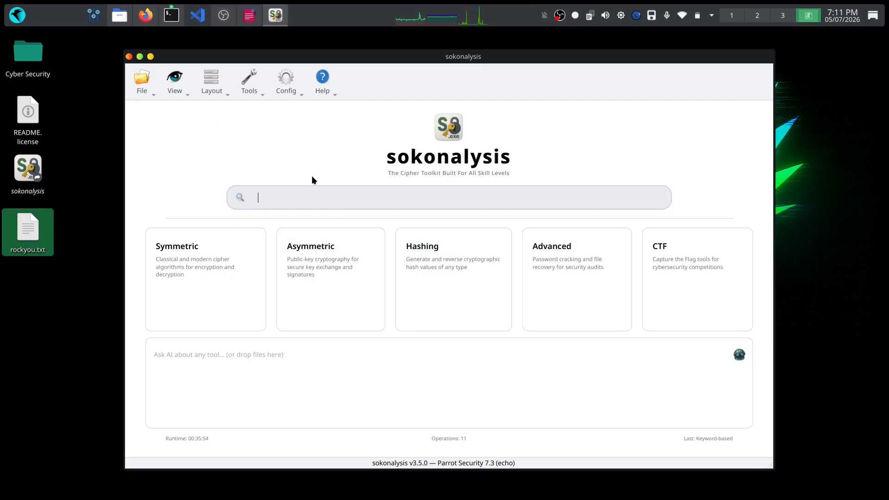
{"action": "left_click", "coordinate": [301, 93]}
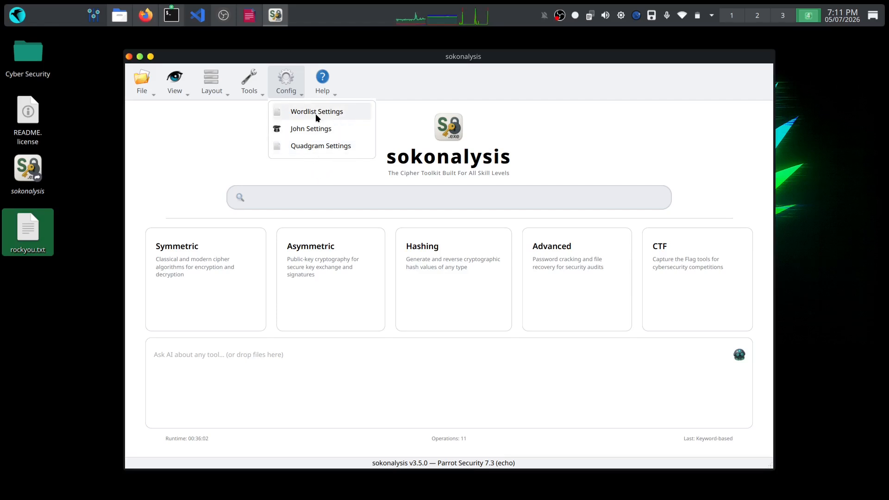
{"action": "left_click", "coordinate": [239, 167]}
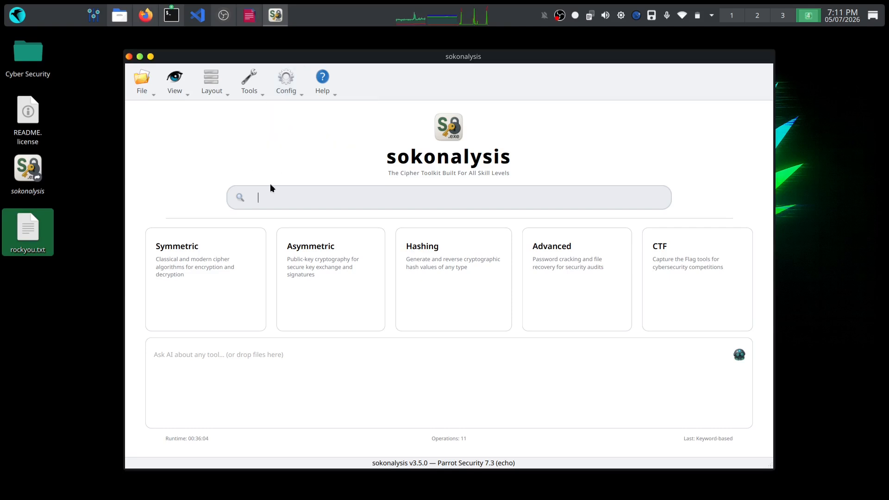
{"action": "left_click", "coordinate": [295, 96]}
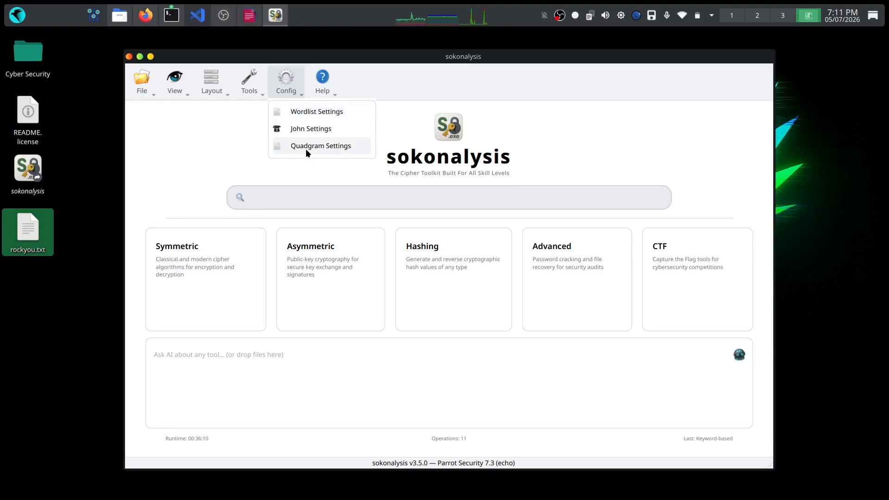
{"action": "left_click", "coordinate": [247, 168]}
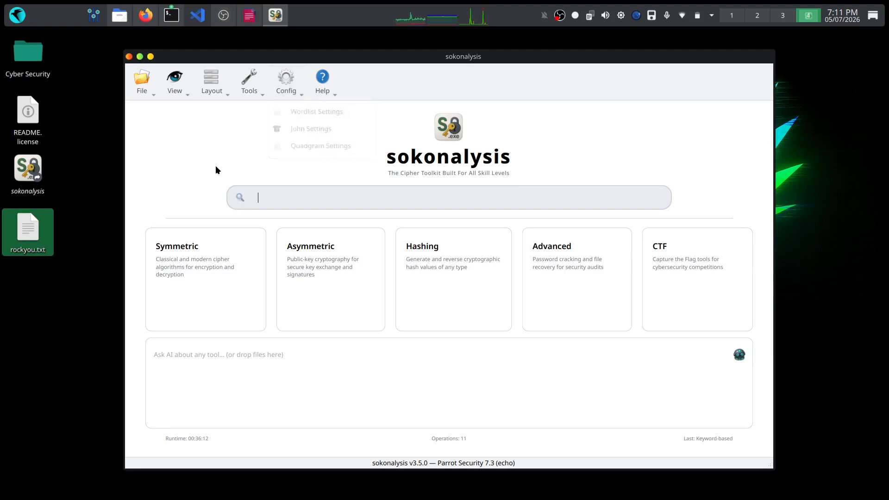
Ask the AI assistant about the quadgram JSON configuration, read through its answer, and clear the response
{"action": "type", "text": "json"}
{"action": "key", "text": "Return"}
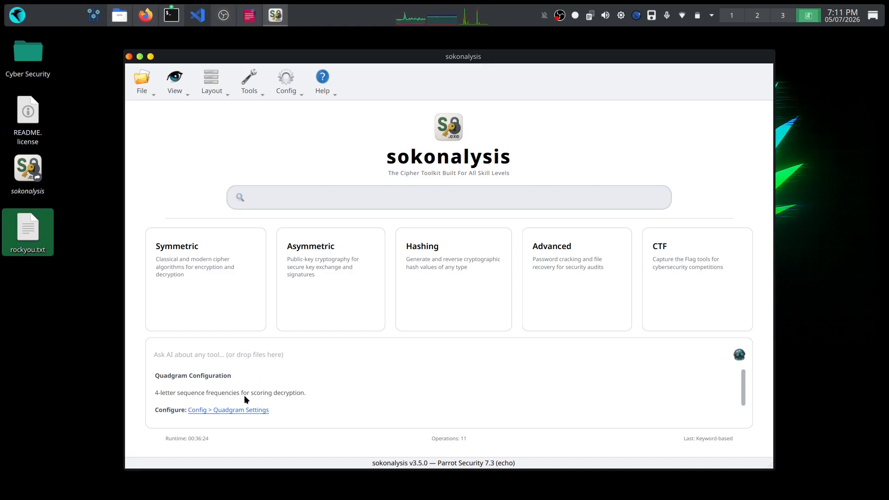
{"action": "scroll", "coordinate": [277, 401], "scroll_direction": "down", "scroll_amount": 1}
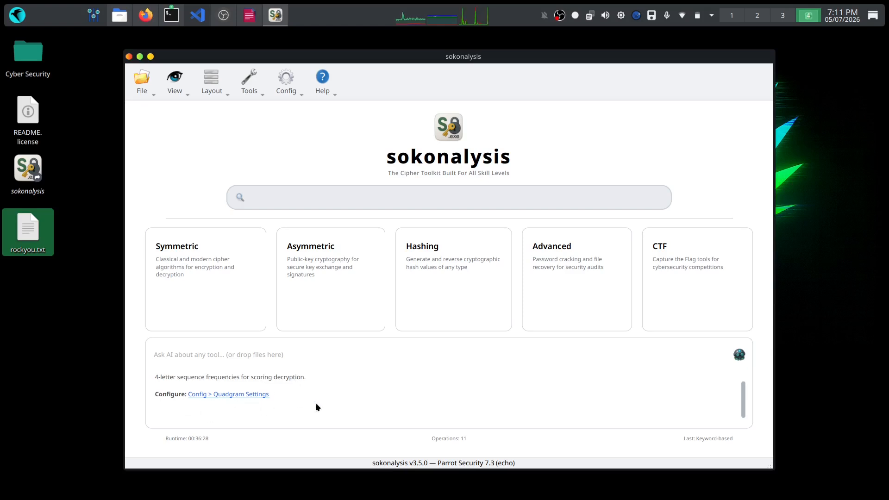
{"action": "scroll", "coordinate": [319, 402], "scroll_direction": "up", "scroll_amount": 1}
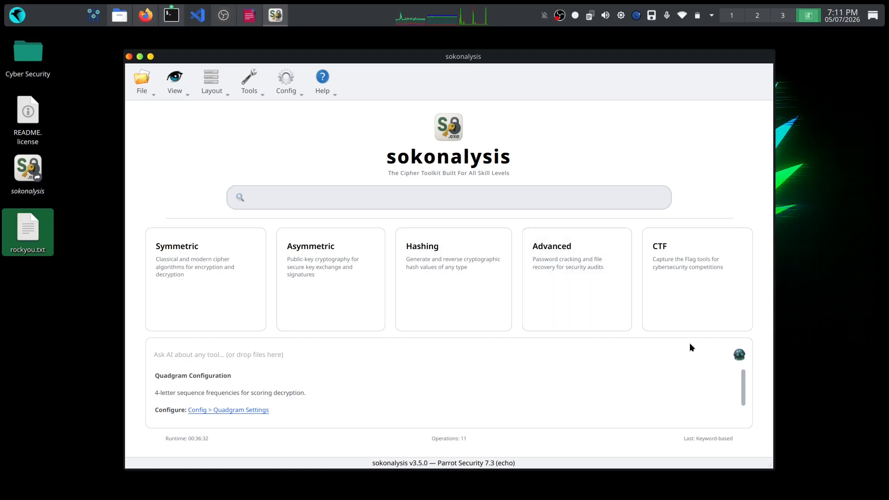
{"action": "left_click", "coordinate": [738, 358]}
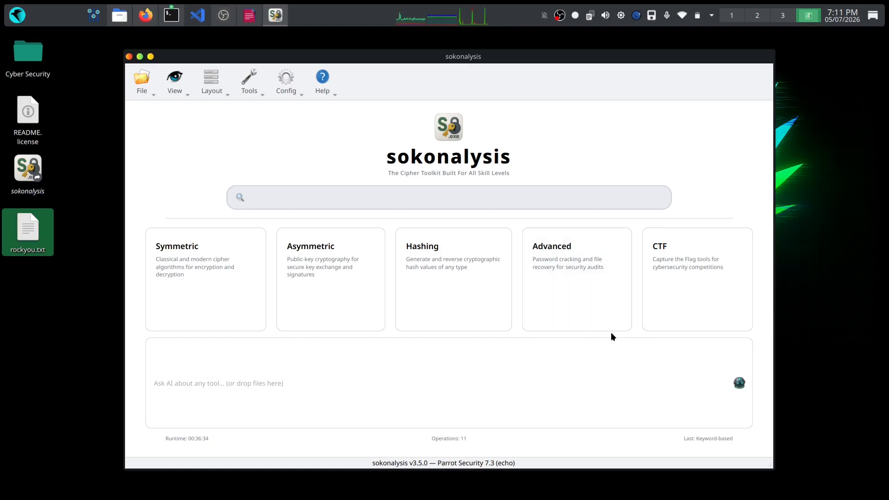
{"action": "left_click", "coordinate": [301, 94]}
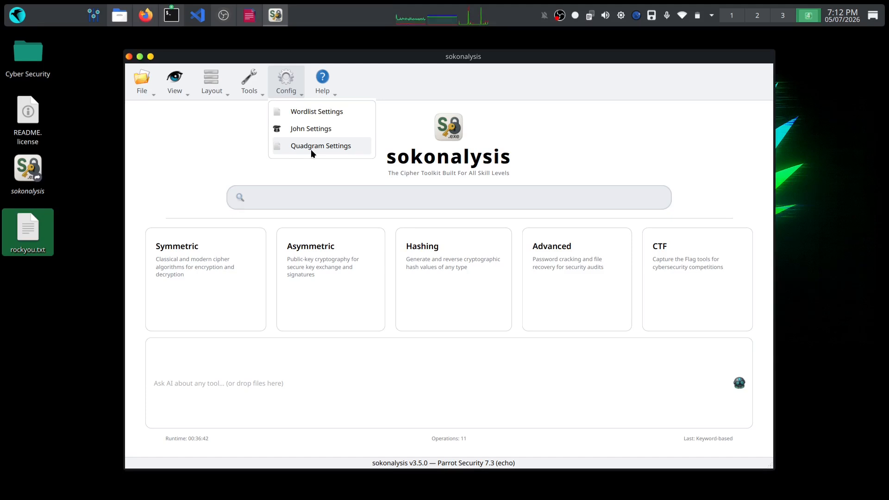
{"action": "left_click", "coordinate": [219, 162]}
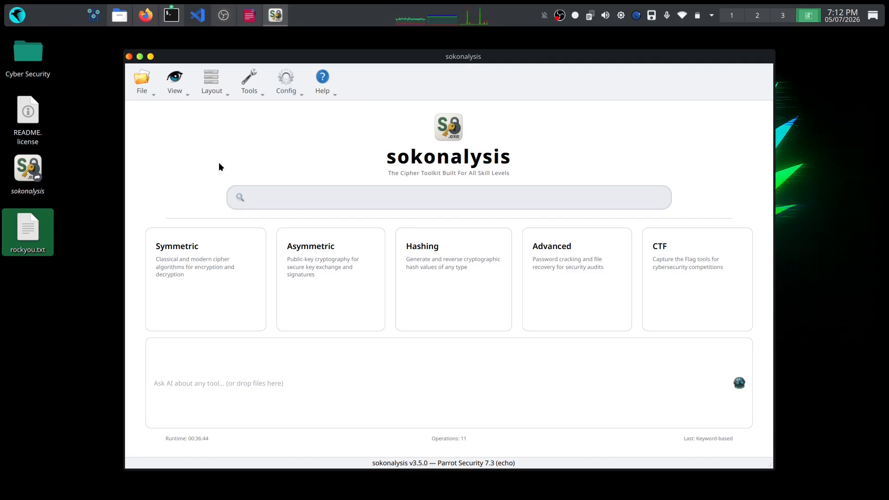
Open the Frequency Analysis tool of the Substitution Cipher in the CTF category
{"action": "left_click", "coordinate": [688, 284]}
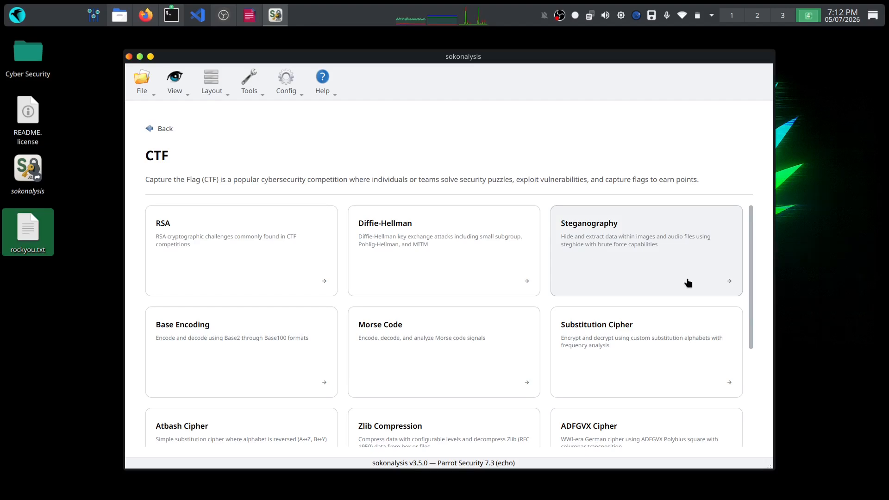
{"action": "left_click", "coordinate": [602, 335]}
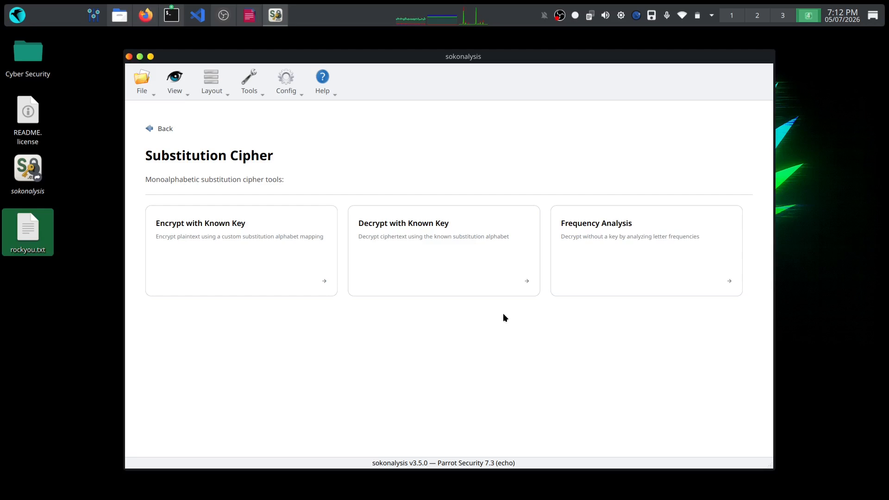
{"action": "left_click", "coordinate": [603, 267]}
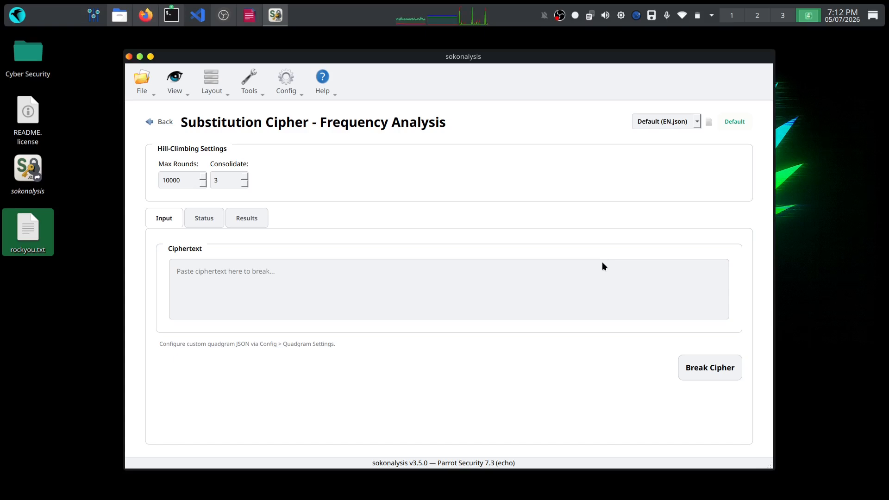
Switch to Firefox, search the CyLab Challenge Library for "Sub", and open the substitution2 challenge
{"action": "key", "text": "alt+Tab"}
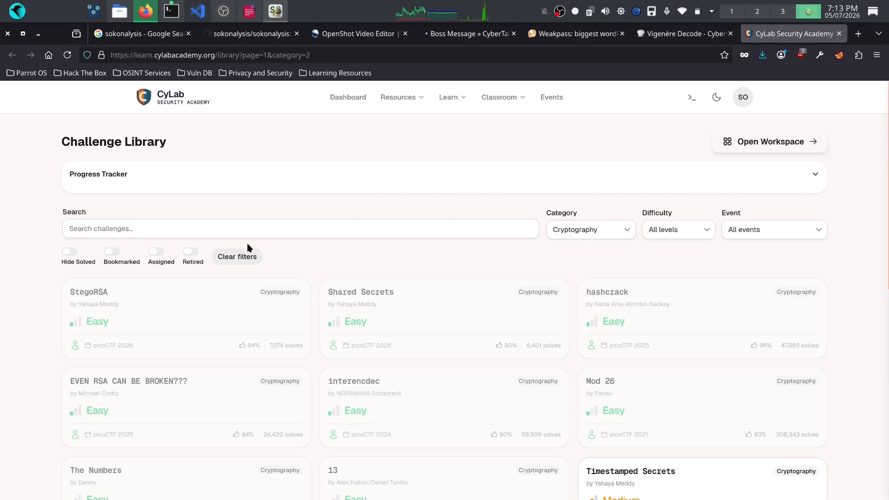
{"action": "left_click", "coordinate": [235, 224]}
{"action": "type", "text": "S"}
{"action": "key", "text": "BackSpace"}
{"action": "type", "text": "S"}
{"action": "key", "text": "BackSpace"}
{"action": "type", "text": "Su"}
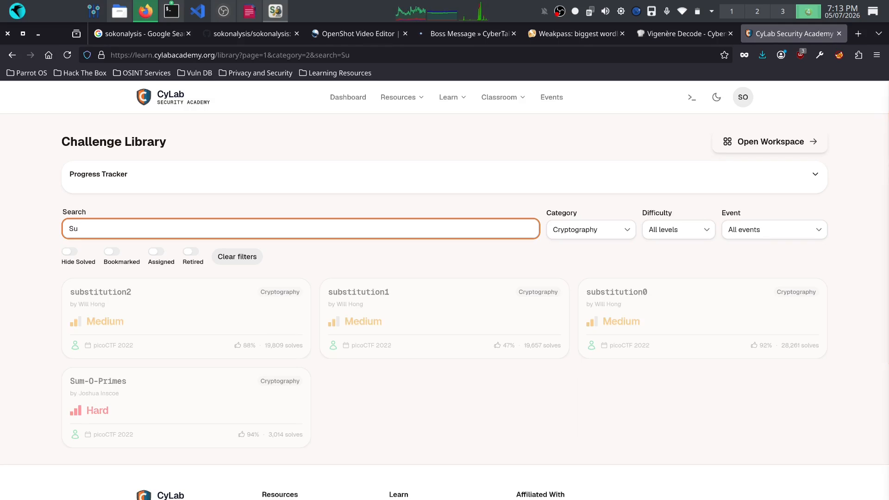
{"action": "type", "text": "b"}
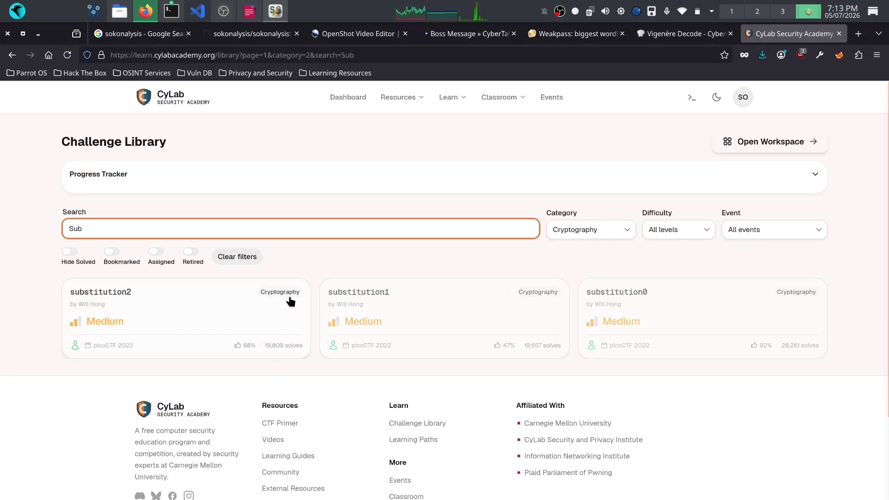
{"action": "left_click", "coordinate": [193, 307]}
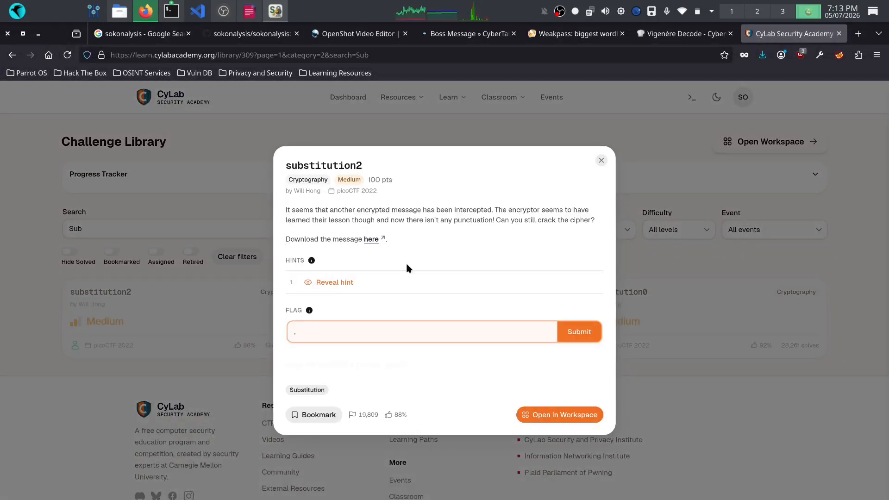
Download the substitution2 challenge's message file and open message.txt in a maximized Kate window
{"action": "left_click", "coordinate": [364, 244]}
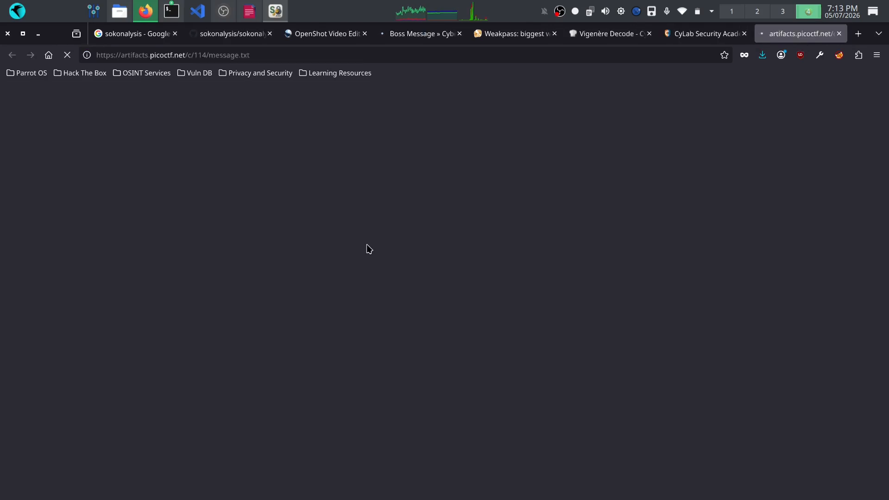
{"action": "left_click", "coordinate": [821, 101]}
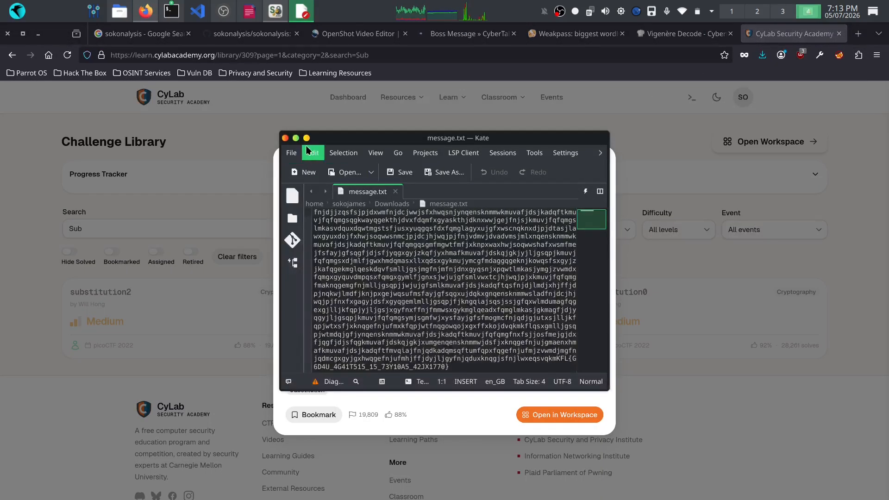
{"action": "left_click", "coordinate": [296, 138]}
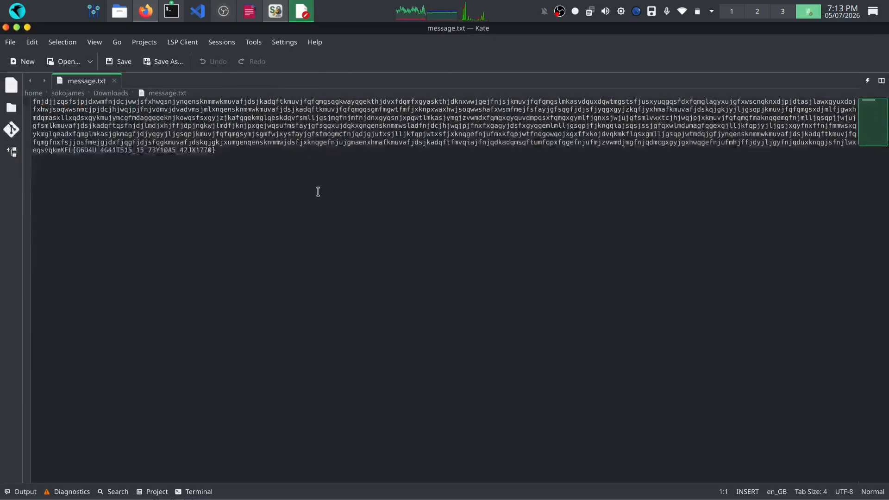
Examine the encrypted flag at the end of message.txt by highlighting it, and clear the selection
{"action": "left_click", "coordinate": [210, 151]}
{"action": "left_click_drag", "start_coordinate": [211, 150], "coordinate": [53, 154]}
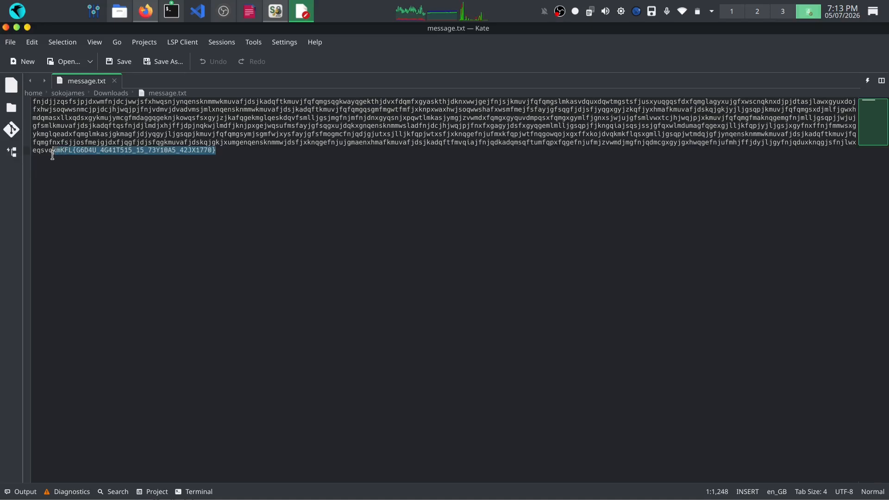
{"action": "left_click", "coordinate": [224, 153]}
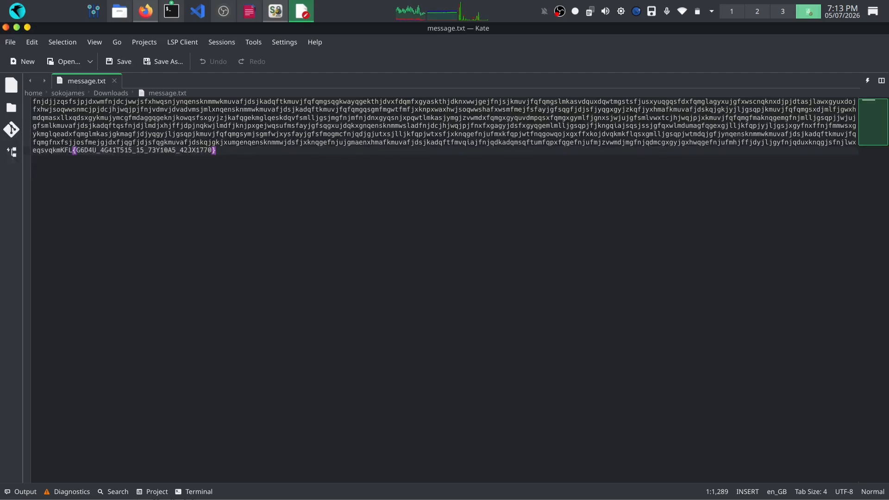
Copy the whole text of message.txt into the sokonalysis Frequency Analysis ciphertext field and break the cipher
{"action": "key", "text": "ctrl+a"}
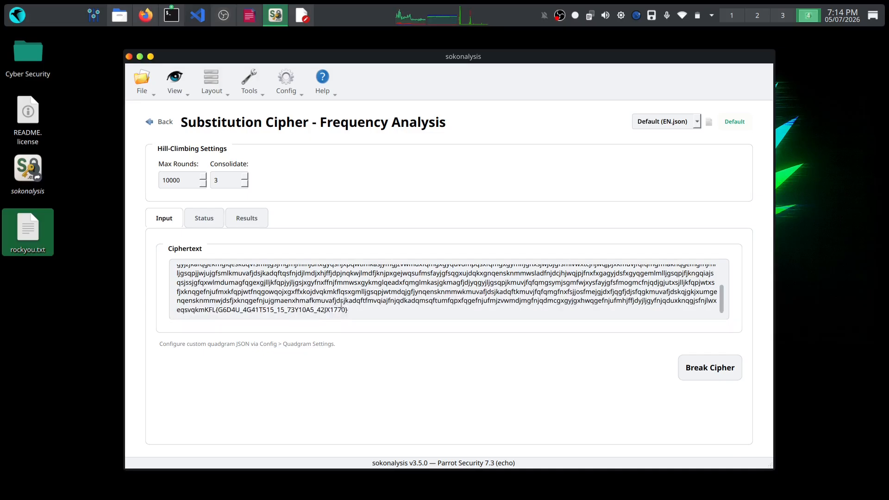
{"action": "scroll", "coordinate": [356, 293], "scroll_direction": "up", "scroll_amount": 5}
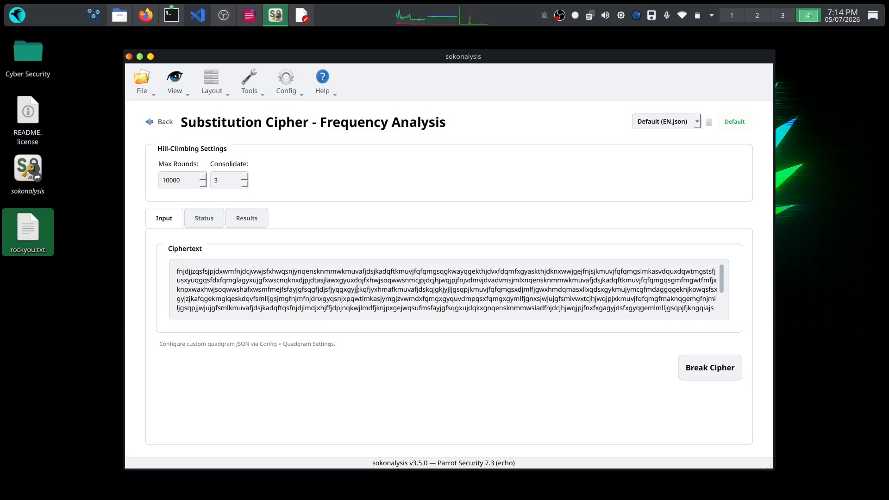
{"action": "left_click", "coordinate": [715, 367]}
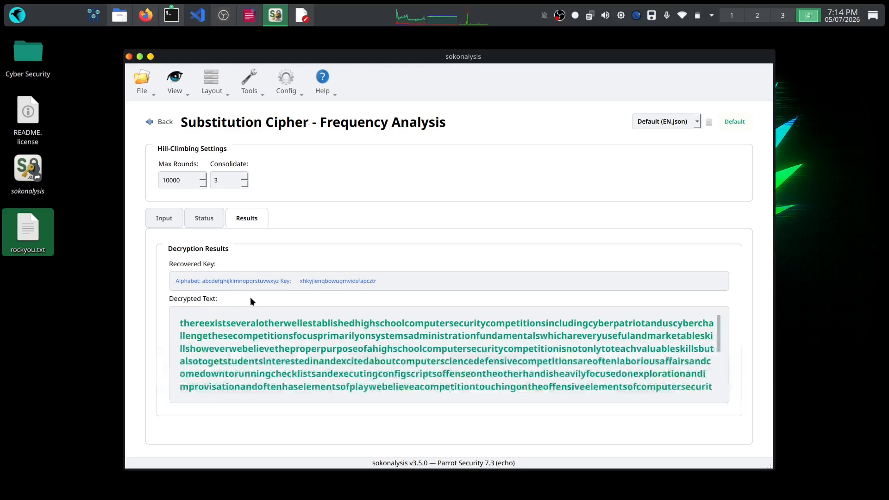
Review the solver's status log and highlight the picoCTF flag at the end of the decrypted text
{"action": "left_click", "coordinate": [204, 219]}
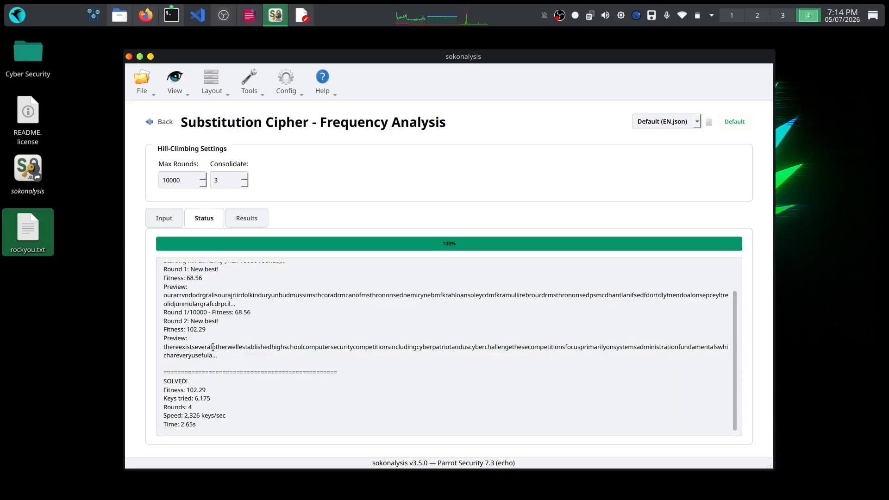
{"action": "left_click", "coordinate": [248, 218]}
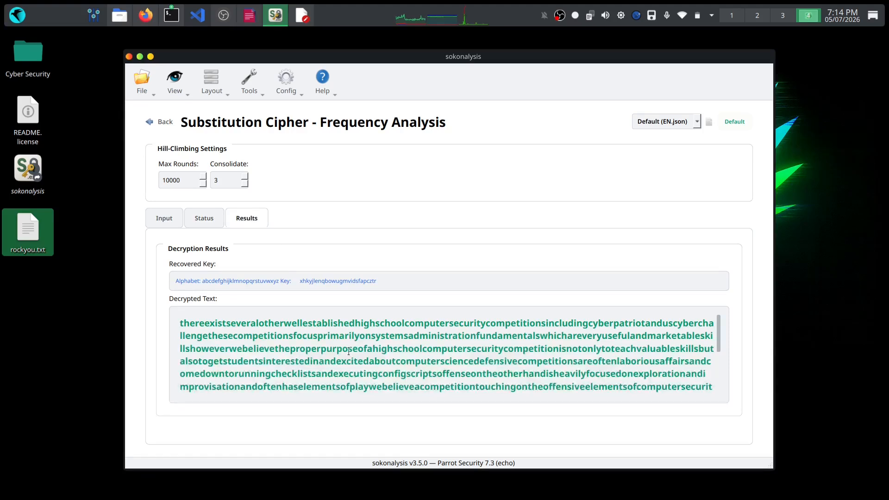
{"action": "scroll", "coordinate": [339, 334], "scroll_direction": "down", "scroll_amount": 5}
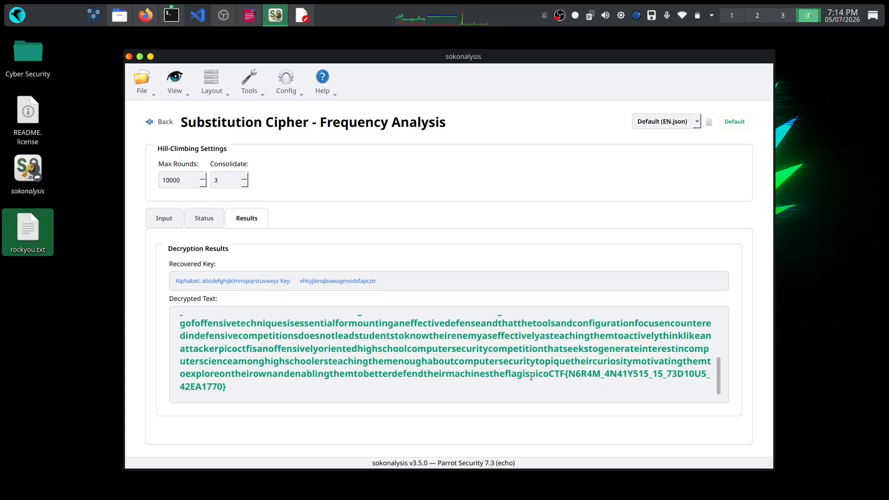
{"action": "left_click_drag", "start_coordinate": [530, 374], "coordinate": [621, 386]}
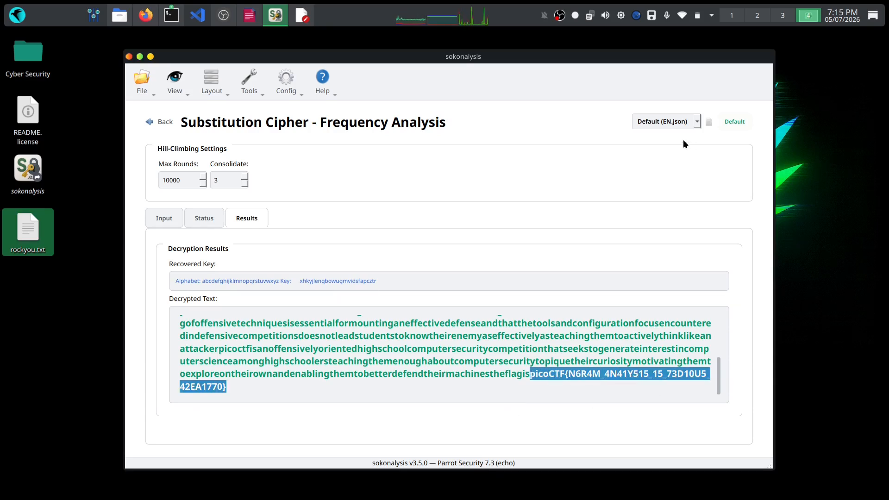
Switch the frequency analysis to Custom JSON and open the Quadgram Settings configuration
{"action": "left_click", "coordinate": [696, 123]}
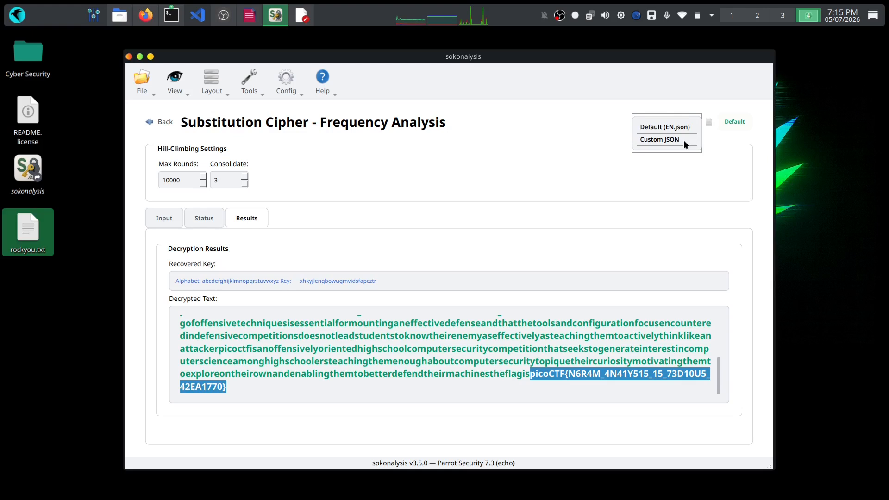
{"action": "left_click", "coordinate": [683, 140]}
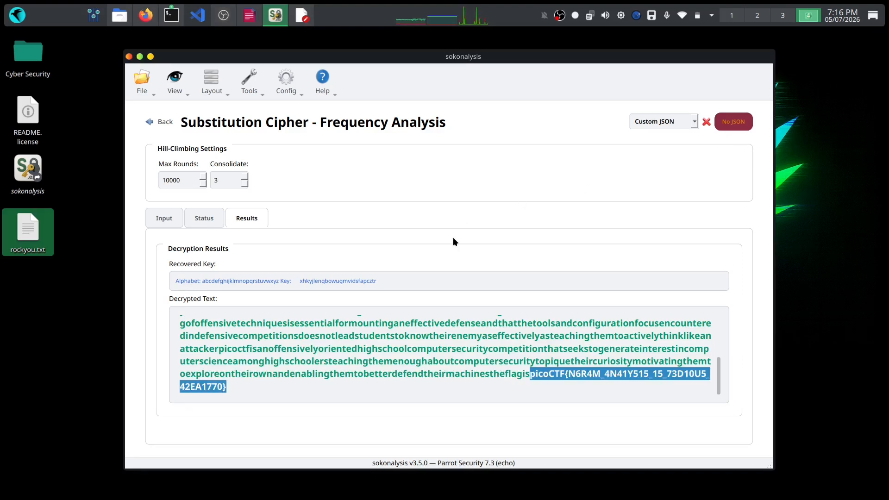
{"action": "left_click", "coordinate": [299, 93]}
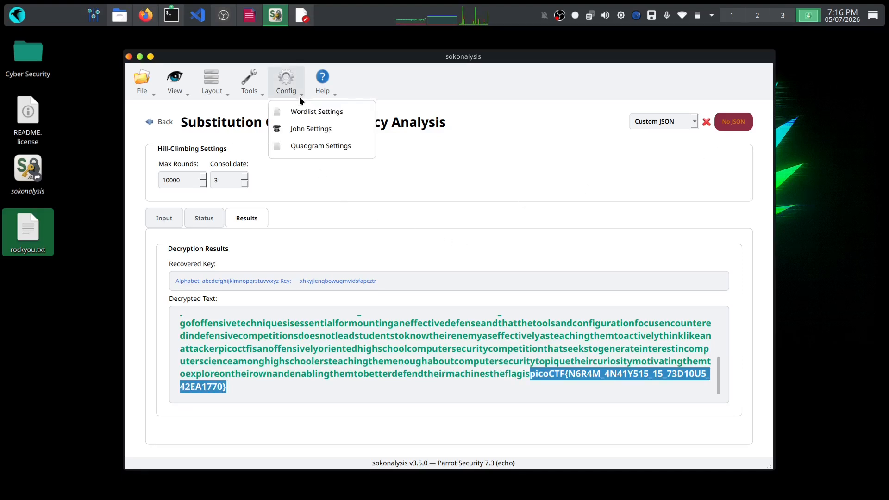
{"action": "left_click", "coordinate": [320, 146]}
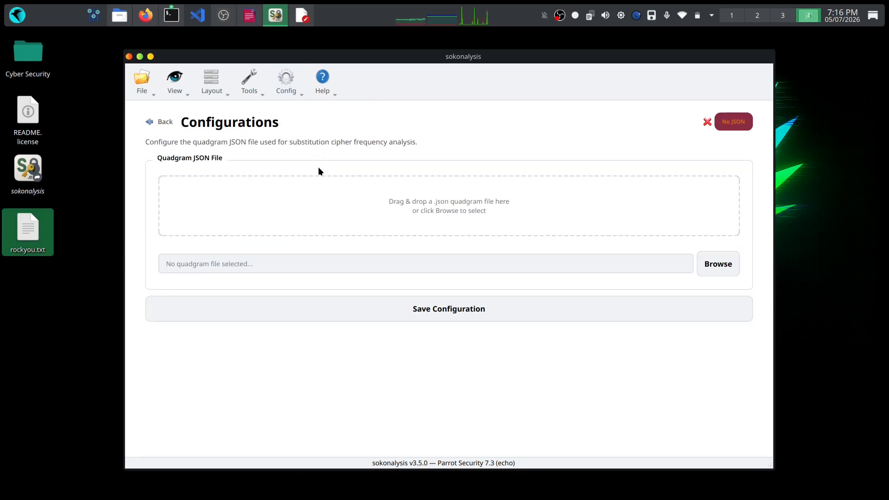
Load EN.json from the Cyber Security/sokonalysis-GUI folder as the quadgram JSON file and save the configuration
{"action": "left_click", "coordinate": [38, 62]}
{"action": "double_click", "coordinate": [38, 62]}
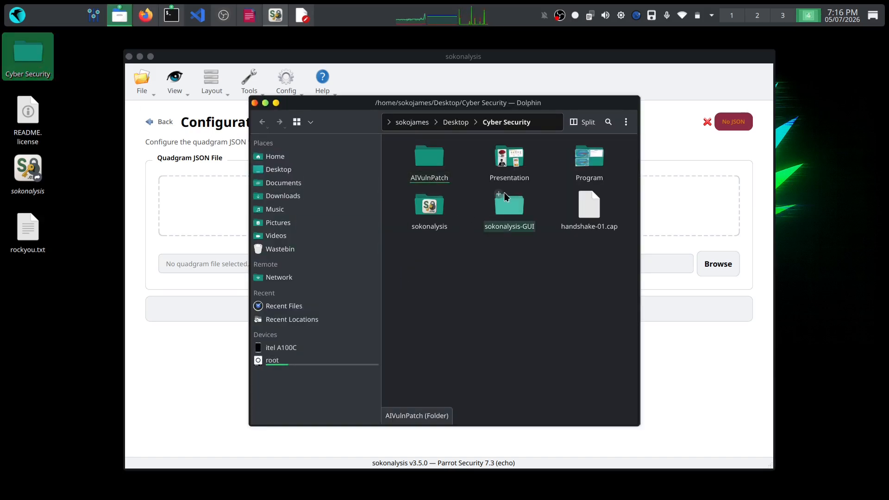
{"action": "double_click", "coordinate": [509, 206]}
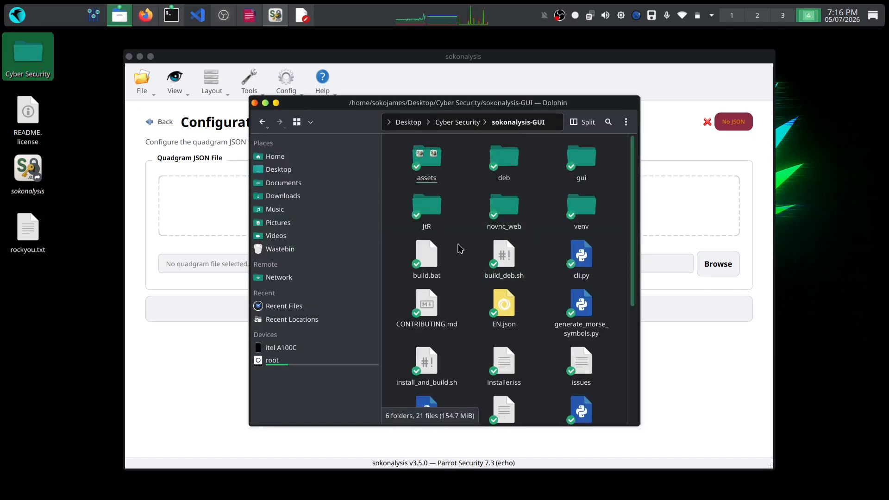
{"action": "left_click_drag", "start_coordinate": [325, 104], "coordinate": [498, 90]}
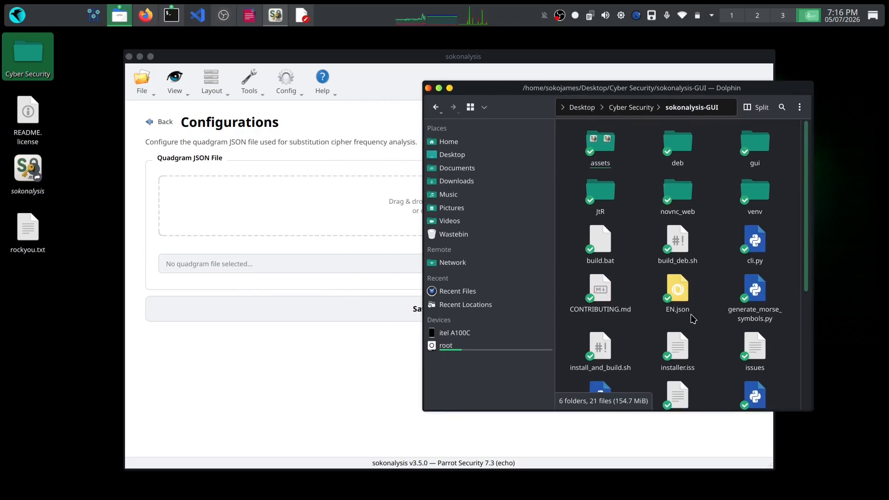
{"action": "left_click_drag", "start_coordinate": [678, 292], "coordinate": [313, 194]}
{"action": "left_click", "coordinate": [506, 302]}
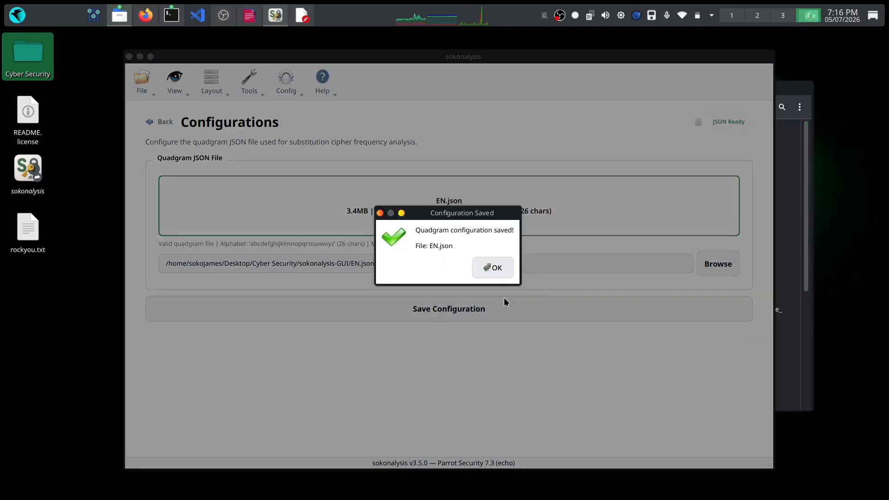
{"action": "left_click", "coordinate": [495, 268]}
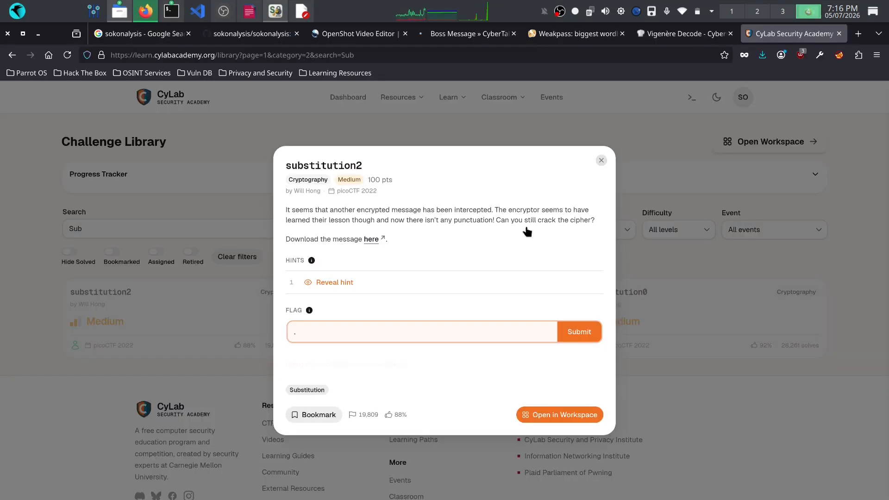
Close the substitution2 challenge, open substitution1 and save its message.txt to the Downloads folder
{"action": "key", "text": "Escape"}
{"action": "left_click", "coordinate": [412, 313]}
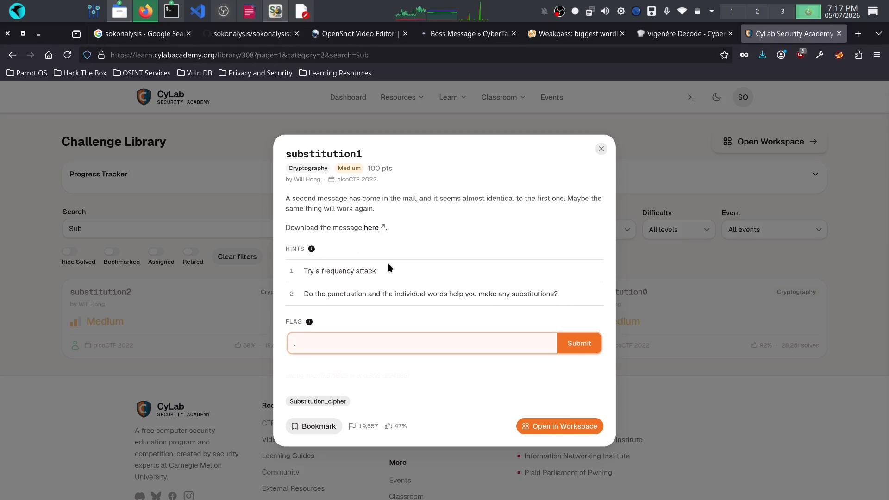
{"action": "left_click", "coordinate": [371, 228]}
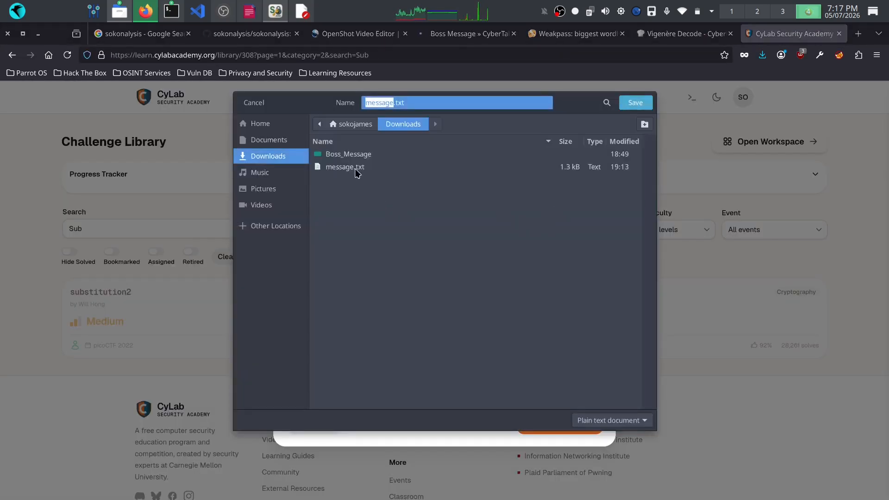
{"action": "left_click", "coordinate": [632, 105]}
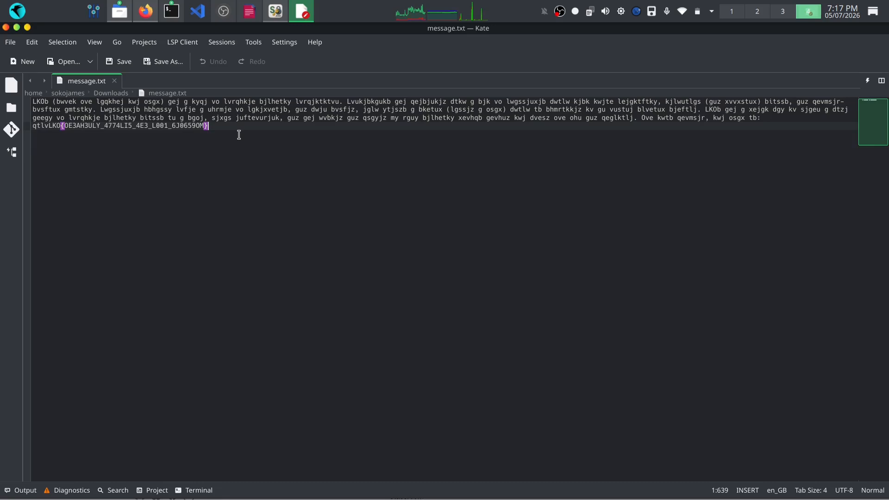
Copy the full substitution1 message into the Frequency Analysis ciphertext field and break the cipher using the custom EN.json quadgrams
{"action": "key", "text": "ctrl+a"}
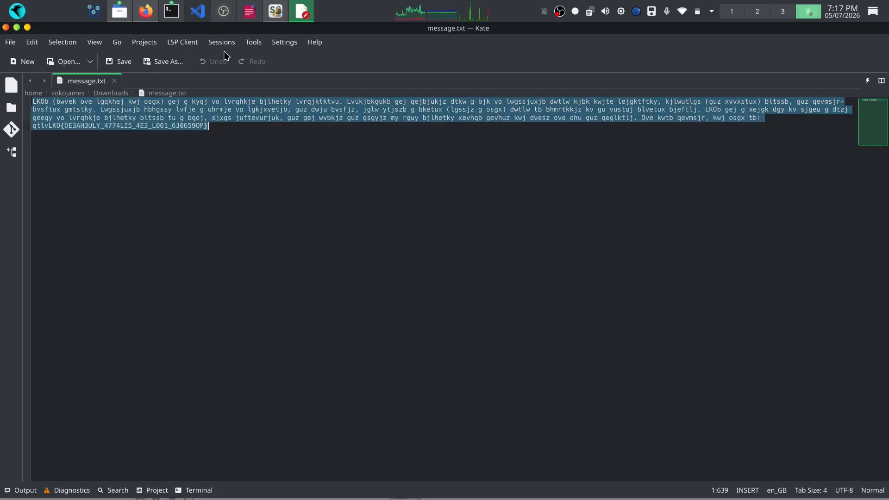
{"action": "key", "text": "alt+Tab"}
{"action": "type", "text": "LKOb (bwvek ove lgqkhej kwj osgx) gej g kyqj vo lvrqhkje bjlhetky lvrqjktktvu. Lvukjbkgukb gej qejbjukjz dtkw g bjk vo lwgssjuxjb dwtlw kjbk kwjte lejgktftky, kjlwutlgs (guz xvvxstux) bitssb, guz qevmsjr-bvsftux gmtstky. Lwgssjuxjb hbhgssy lvfje g uhrmje vo lgkjxvetjb, guz dwju bvsfjz, jglw ytjszb g bketux (lgssjz g osgx) dwtlw tb bhmrtkkjz kv gu vustuj blvetux bjeftlj. LKOb gej g xejgk dgy kv sjgeu g dtzj geegy vo lvrqhkje bjlhetky bitssb tu g bgoj, sjxgs juftevurjuk, guz gej wvbkjz guz qsgyjz my rguy bjlhetky xevhqb gevhuz kwj dvesz ove ohu guz qeglktlj. Ove kwtb qevmsjr, kwj osgx tb: qtlvLKO{OE3AH3ULY_4774LI5_4E3_L001_6J0659OM}"}
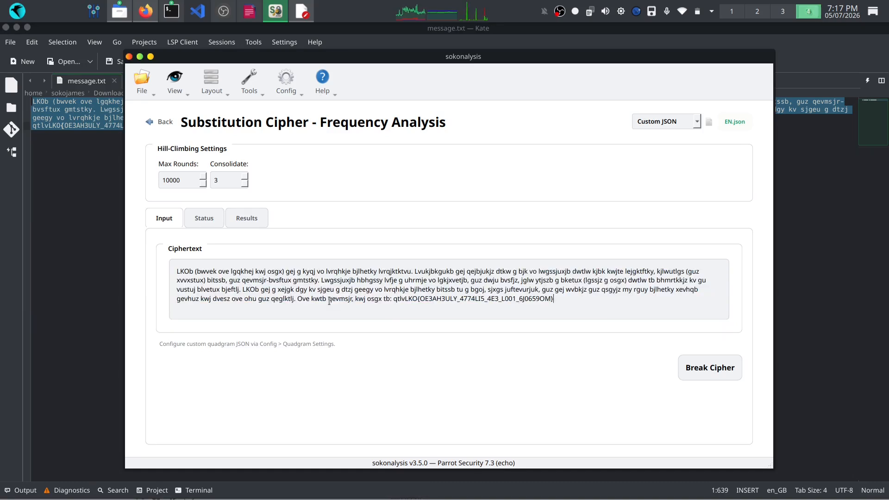
{"action": "left_click", "coordinate": [710, 370]}
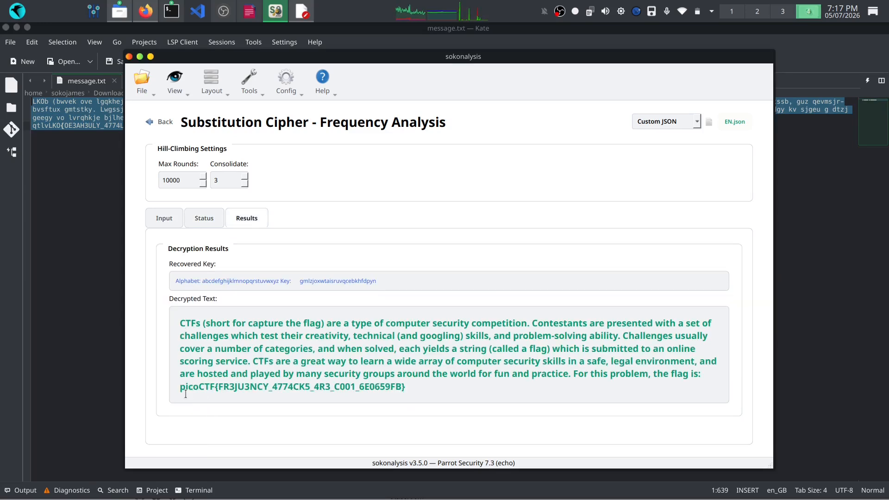
Examine the recovered picoCTF flag in the decrypted text by highlighting it whole and its first word separately
{"action": "left_click_drag", "start_coordinate": [180, 391], "coordinate": [411, 390]}
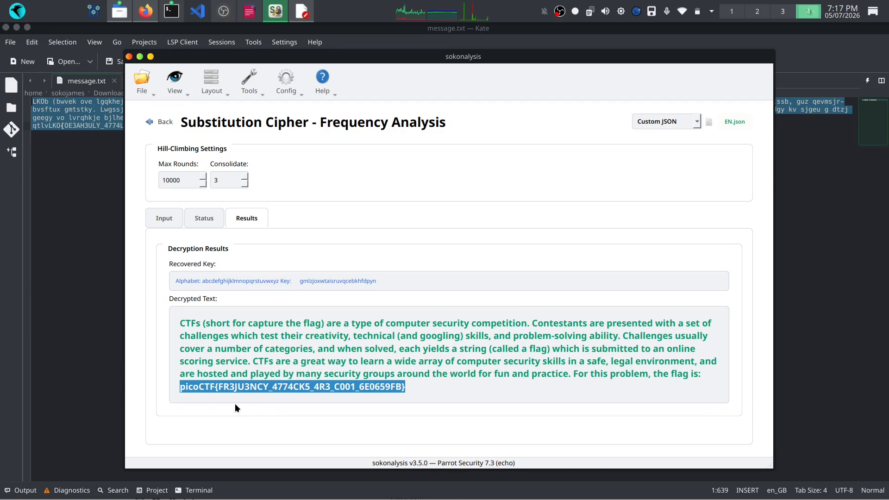
{"action": "left_click", "coordinate": [221, 389]}
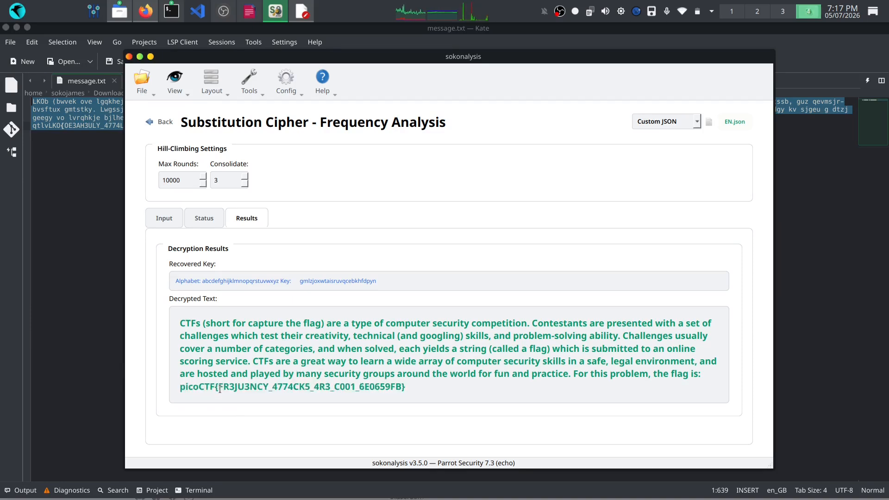
{"action": "key", "text": "shift+Right"}
{"action": "key", "text": "shift+Right"}
{"action": "key", "text": "shift+Right"}
{"action": "key", "text": "shift+Right"}
{"action": "key", "text": "shift+Right"}
{"action": "key", "text": "shift+Right"}
{"action": "key", "text": "shift+Right"}
{"action": "key", "text": "shift+Right"}
{"action": "key", "text": "shift+Right"}
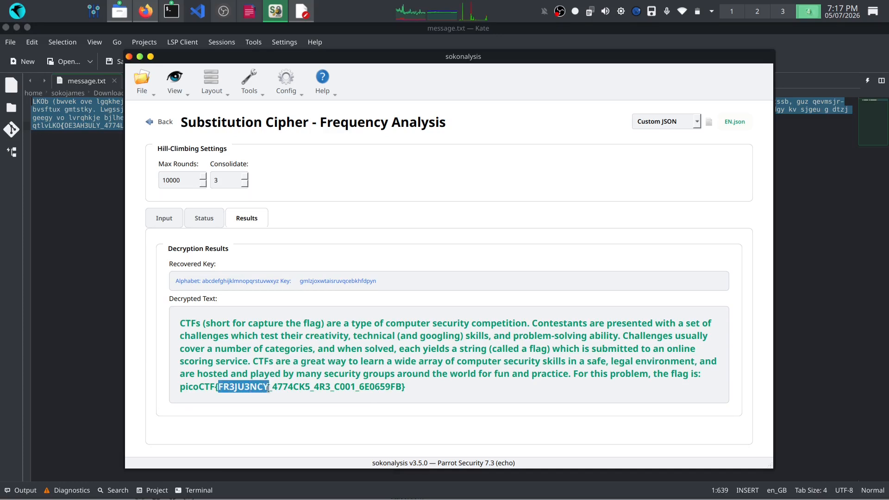
{"action": "left_click", "coordinate": [235, 389]}
{"action": "left_click_drag", "start_coordinate": [237, 389], "coordinate": [233, 390]}
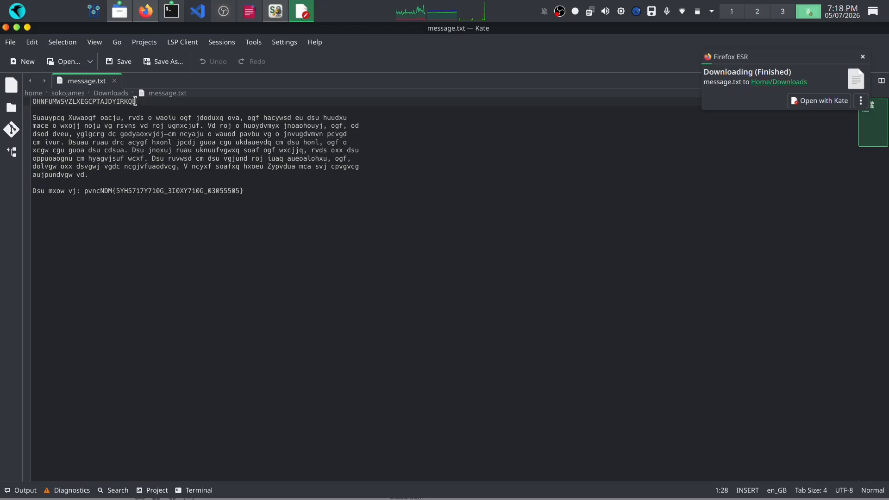
Copy the 26-letter alphabet on the first line of message.txt into the substitution key field of Decrypt with Known Key
{"action": "left_click_drag", "start_coordinate": [137, 102], "coordinate": [29, 101]}
{"action": "key", "text": "ctrl+c"}
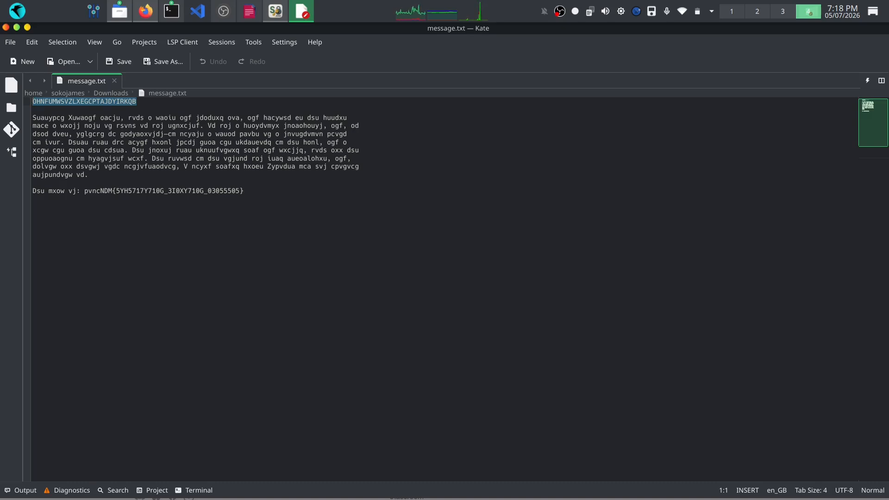
{"action": "left_click", "coordinate": [275, 11]}
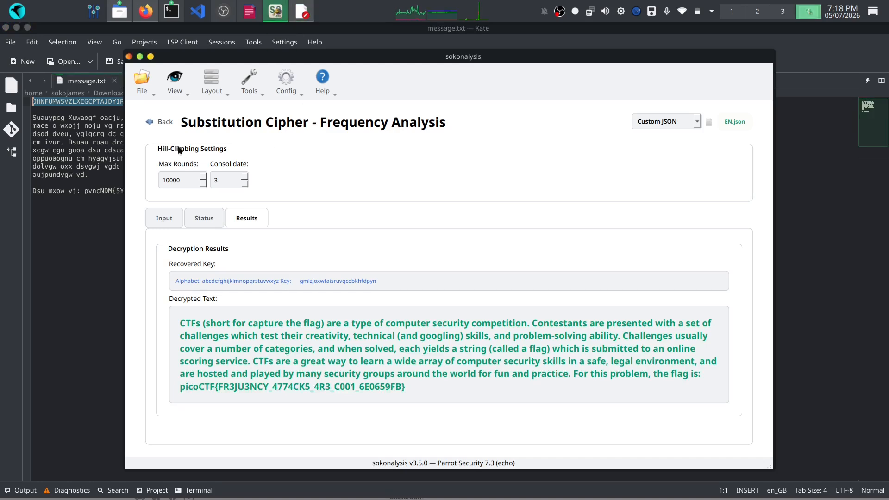
{"action": "left_click", "coordinate": [160, 122]}
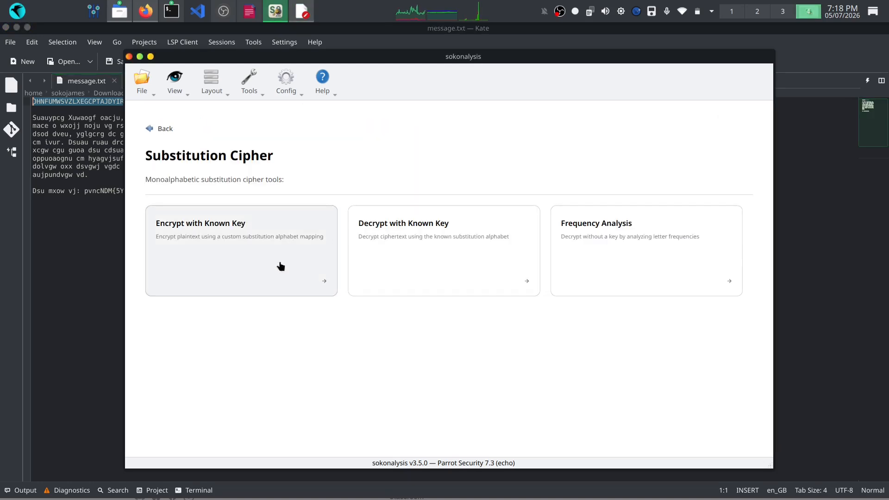
{"action": "left_click", "coordinate": [410, 256]}
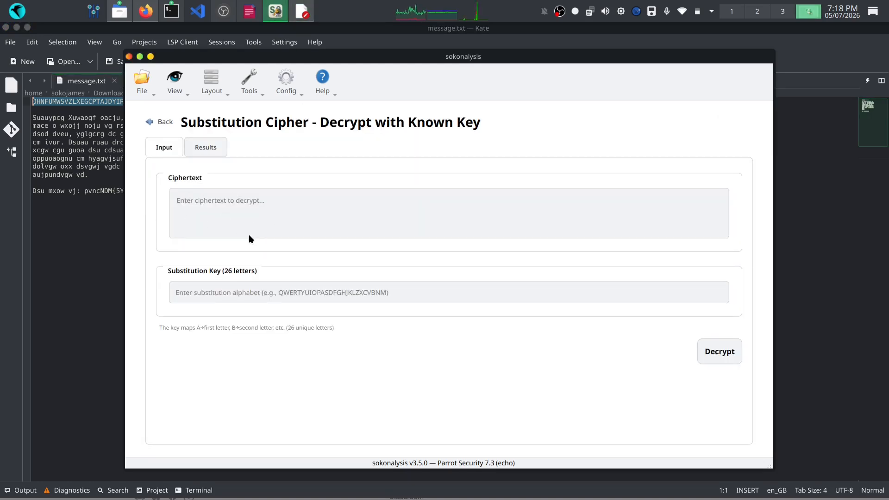
{"action": "left_click", "coordinate": [231, 297]}
{"action": "key", "text": "ctrl+v"}
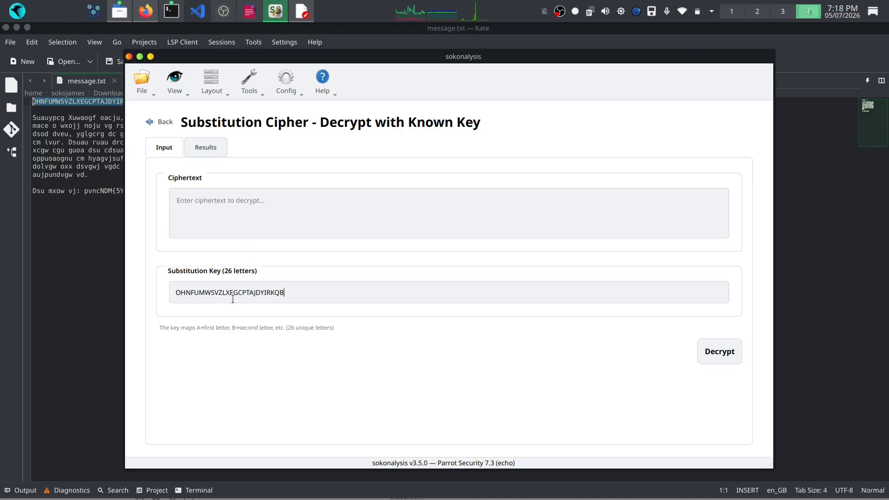
Copy the encrypted flag from the last line of message.txt into the ciphertext field and decrypt it with the known key
{"action": "left_click", "coordinate": [99, 234]}
{"action": "left_click_drag", "start_coordinate": [85, 191], "coordinate": [245, 193]}
{"action": "key", "text": "ctrl+c"}
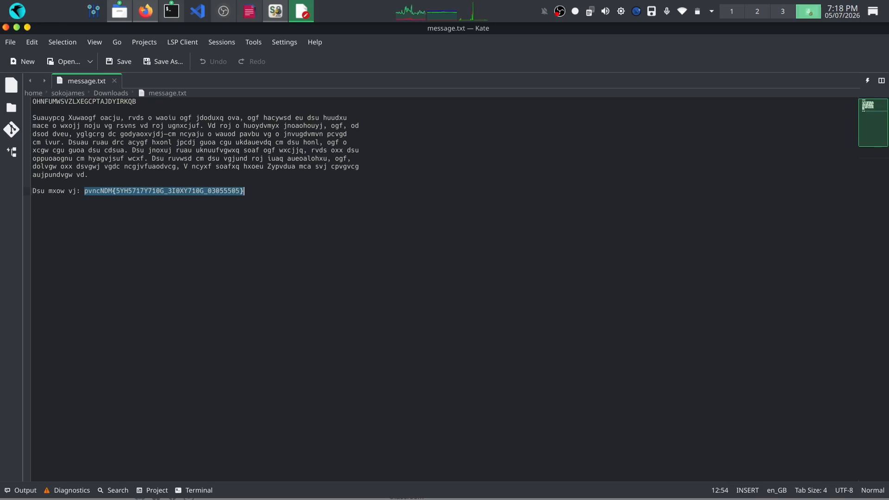
{"action": "left_click", "coordinate": [276, 12]}
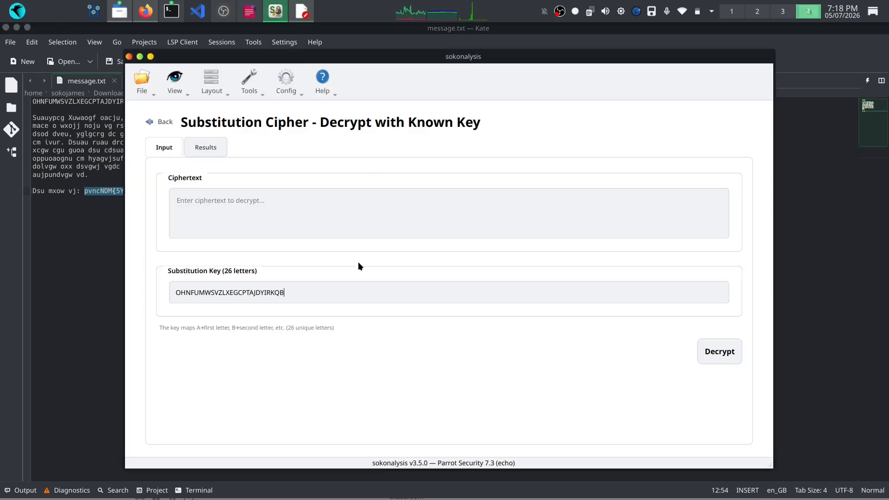
{"action": "left_click", "coordinate": [287, 199]}
{"action": "key", "text": "ctrl+v"}
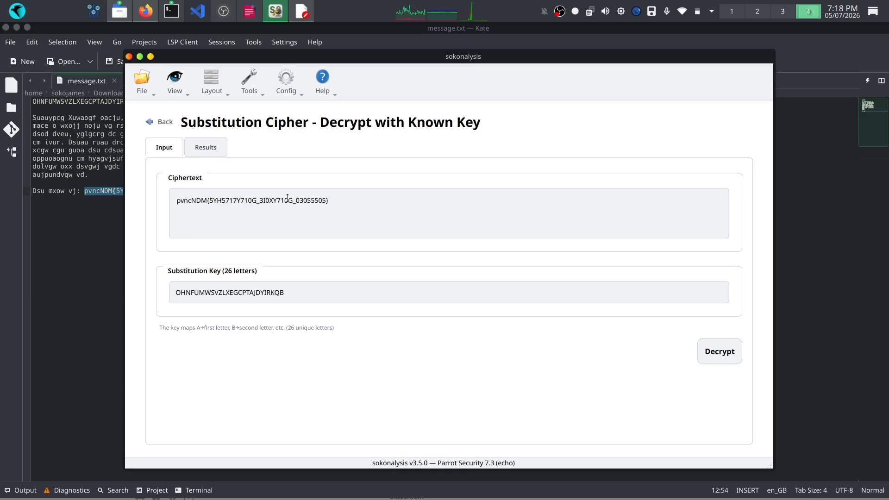
{"action": "left_click", "coordinate": [725, 357]}
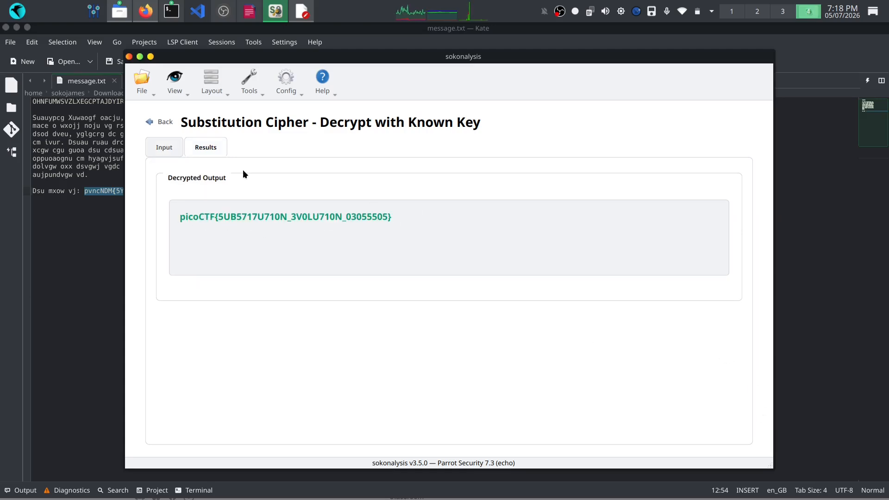
Return to Frequency Analysis, replace the ciphertext with the entire current message.txt and break the cipher
{"action": "left_click", "coordinate": [149, 126]}
{"action": "left_click", "coordinate": [642, 267]}
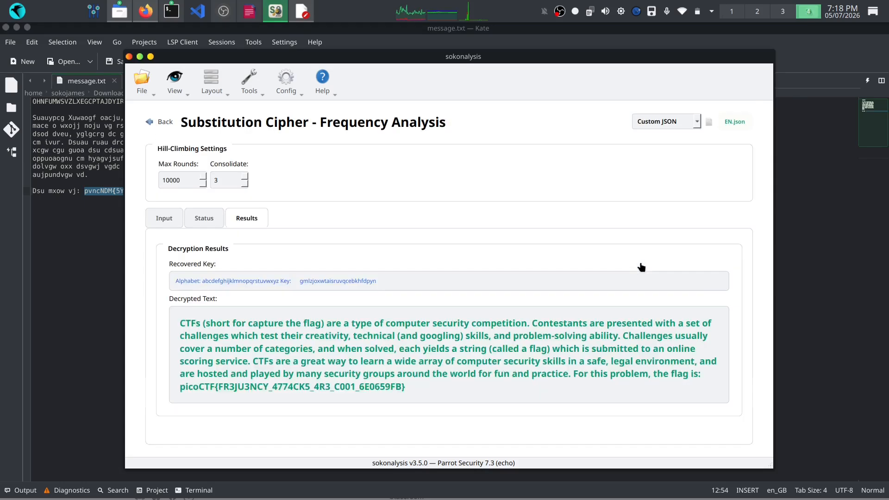
{"action": "left_click", "coordinate": [82, 255]}
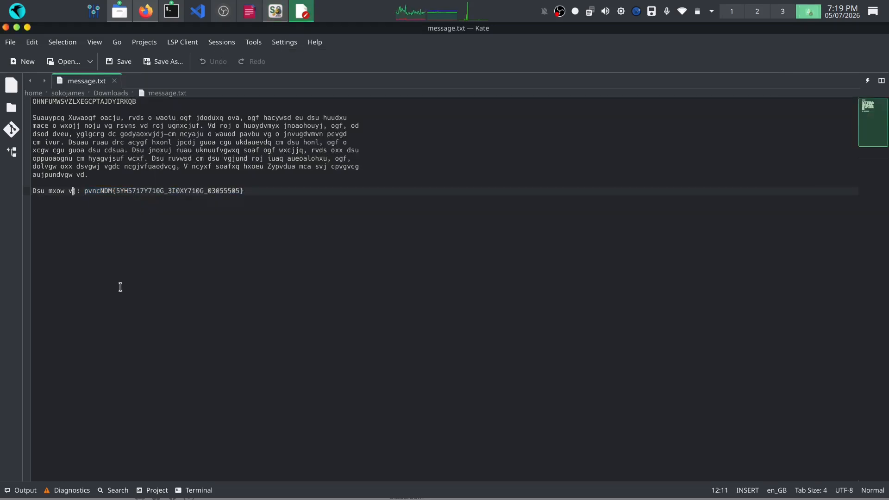
{"action": "key", "text": "ctrl+a"}
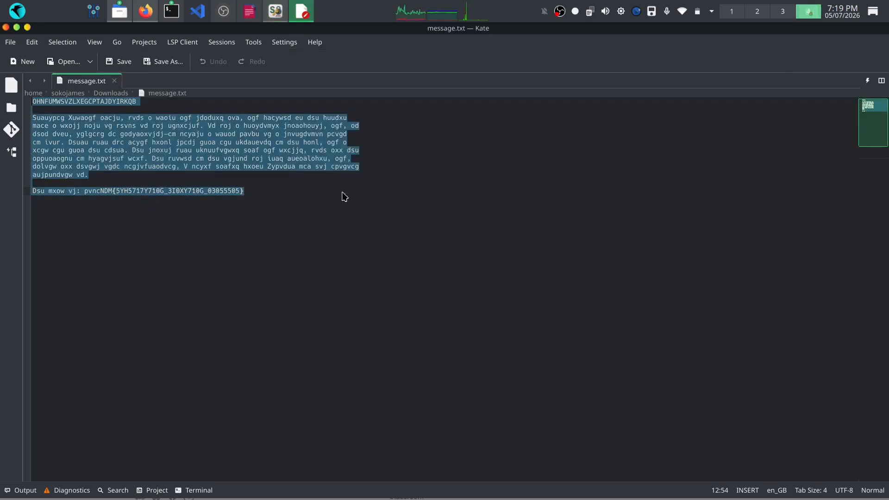
{"action": "left_click", "coordinate": [275, 10]}
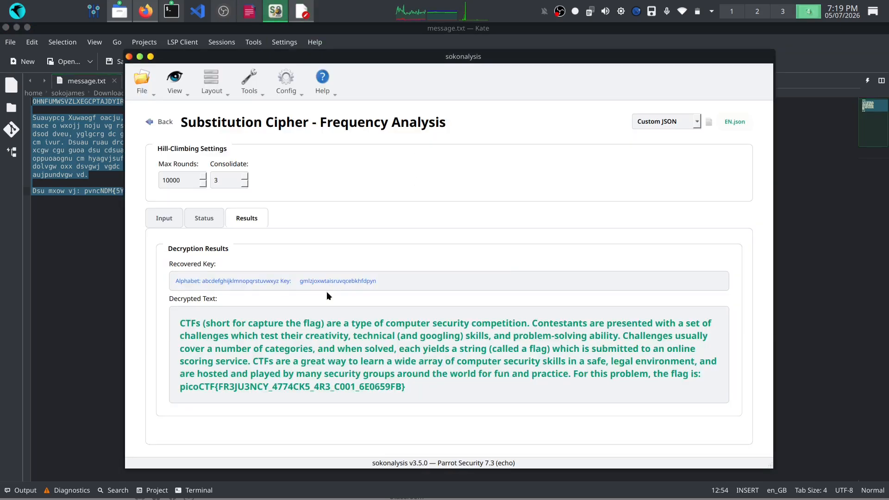
{"action": "left_click", "coordinate": [160, 224]}
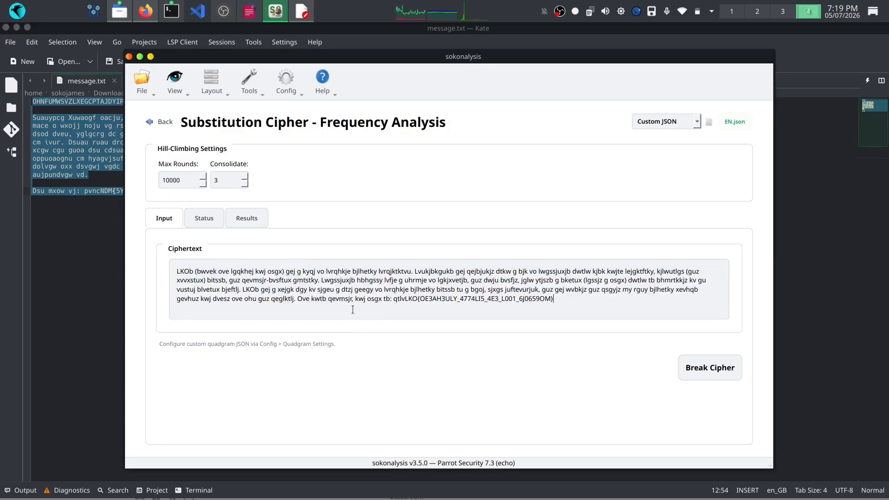
{"action": "key", "text": "ctrl+a"}
{"action": "key", "text": "ctrl+v"}
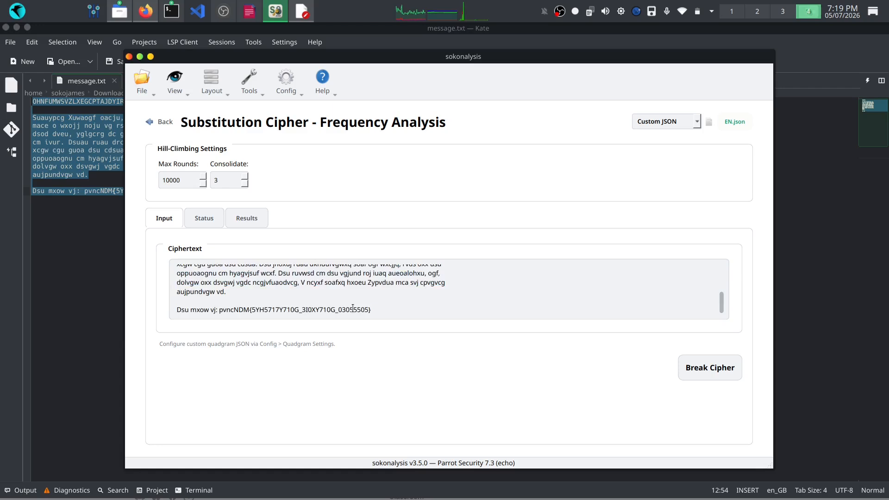
{"action": "left_click", "coordinate": [725, 373]}
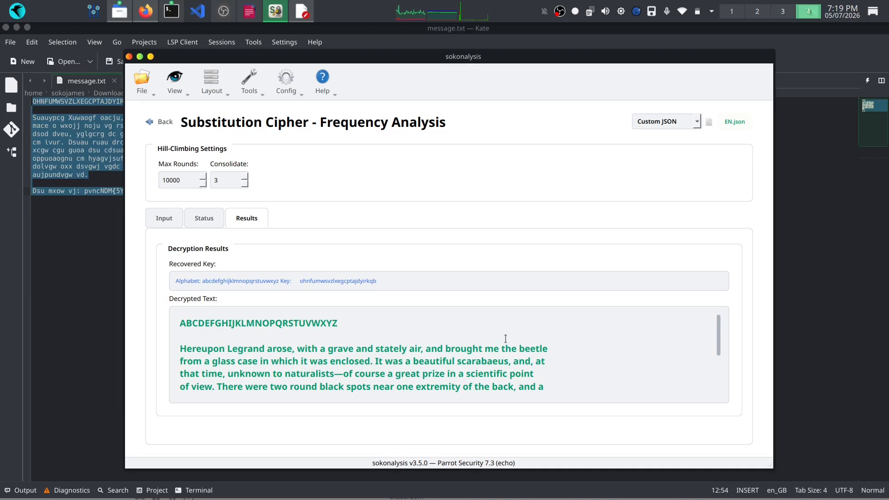
Read through the decrypted text, highlight the flag at its end, and minimize the message.txt editor window
{"action": "scroll", "coordinate": [501, 337], "scroll_direction": "down", "scroll_amount": 5}
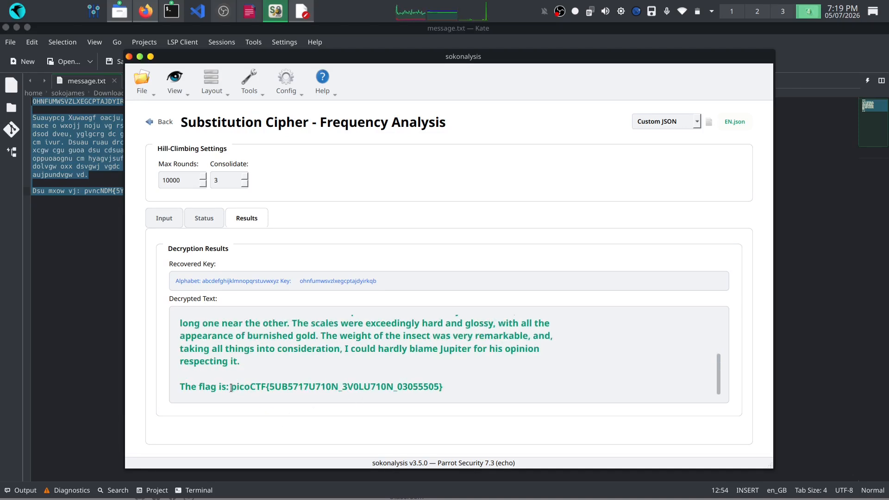
{"action": "left_click_drag", "start_coordinate": [231, 387], "coordinate": [474, 393]}
{"action": "left_click", "coordinate": [484, 386]}
{"action": "scroll", "coordinate": [480, 377], "scroll_direction": "up", "scroll_amount": 5}
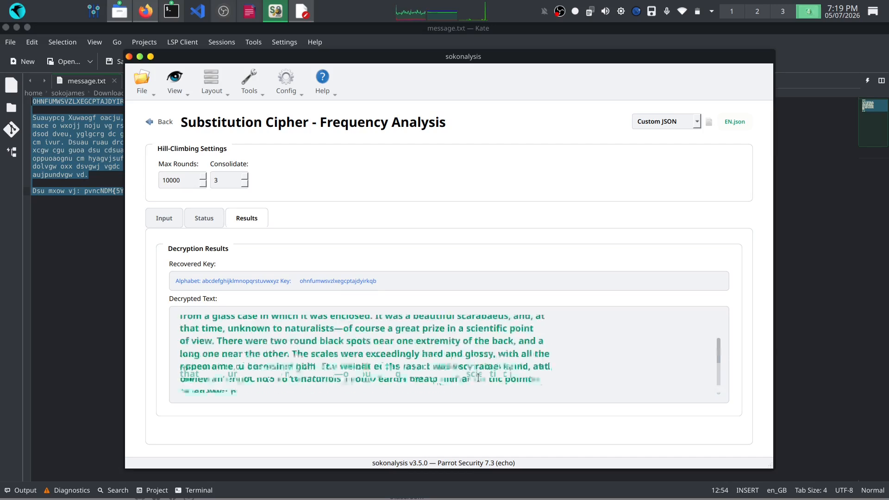
{"action": "scroll", "coordinate": [477, 375], "scroll_direction": "down", "scroll_amount": 5}
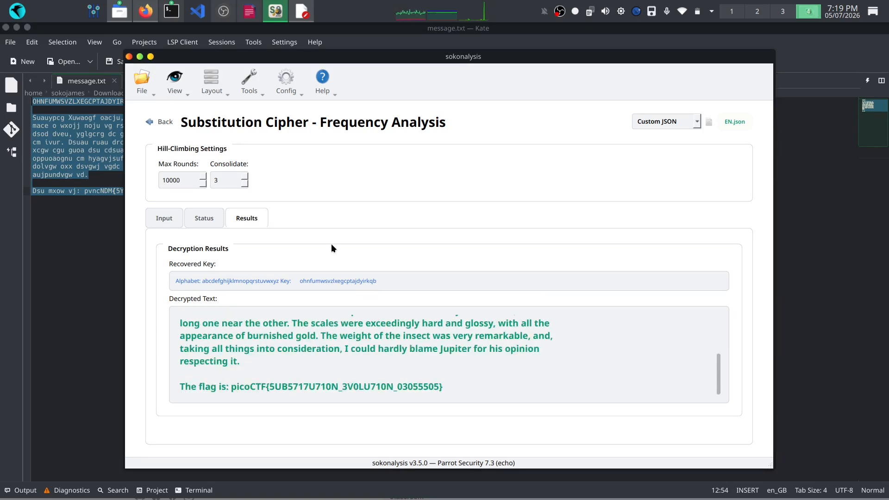
{"action": "left_click", "coordinate": [27, 27]}
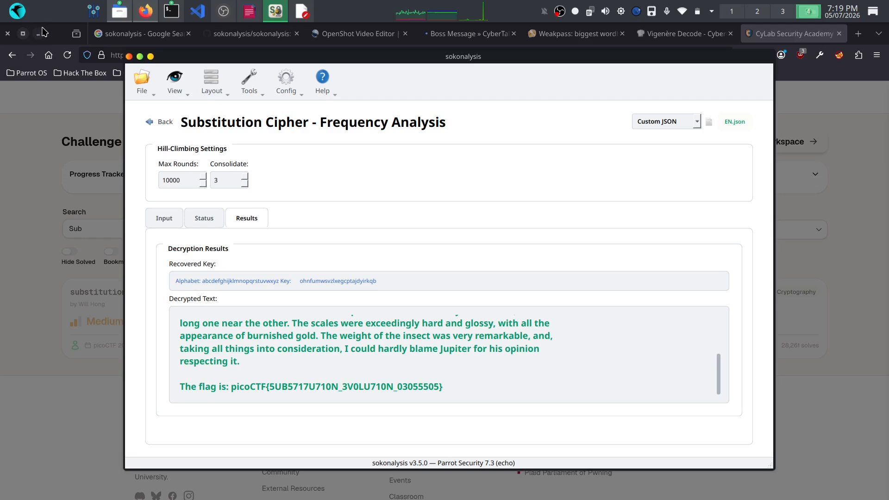
Minimize the browser, look through the User Guide from the sokonalysis home screen, and return home
{"action": "left_click", "coordinate": [40, 33]}
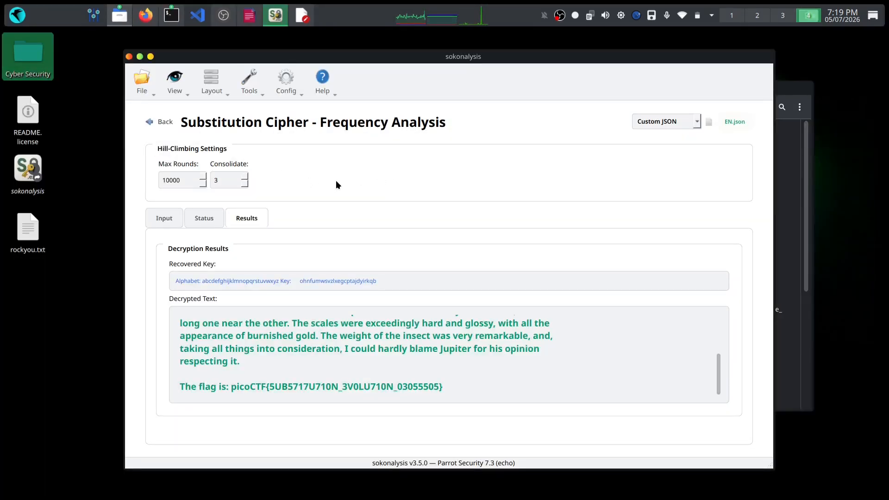
{"action": "key", "text": "Escape"}
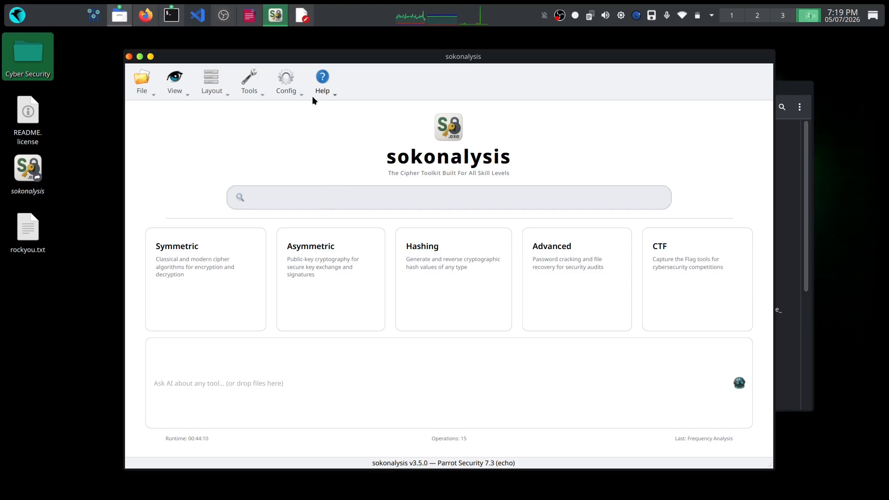
{"action": "left_click", "coordinate": [334, 95]}
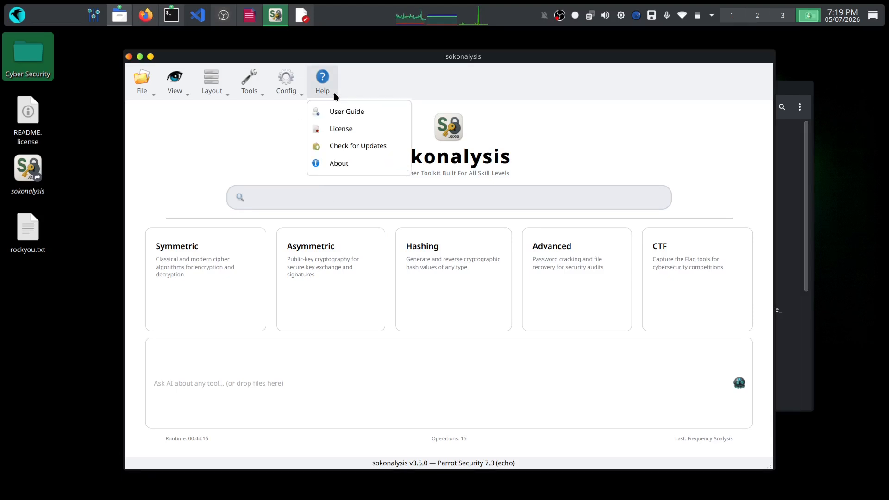
{"action": "left_click", "coordinate": [344, 113]}
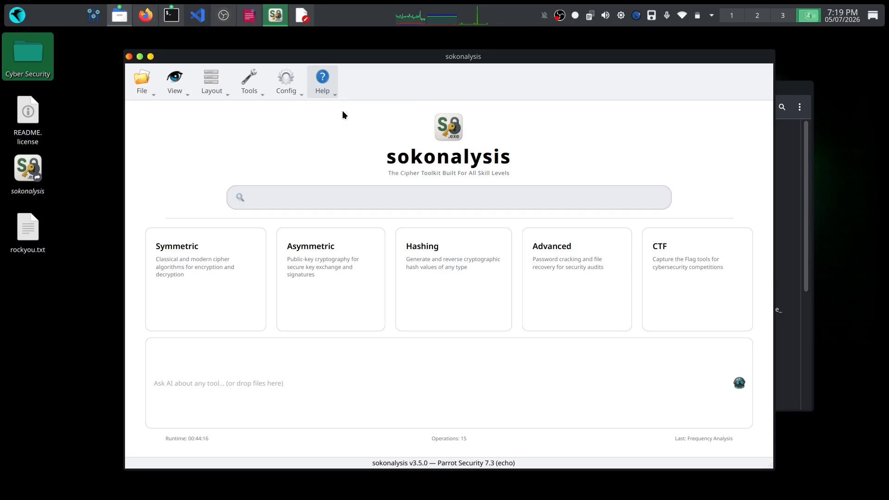
{"action": "scroll", "coordinate": [635, 231], "scroll_direction": "down", "scroll_amount": 5}
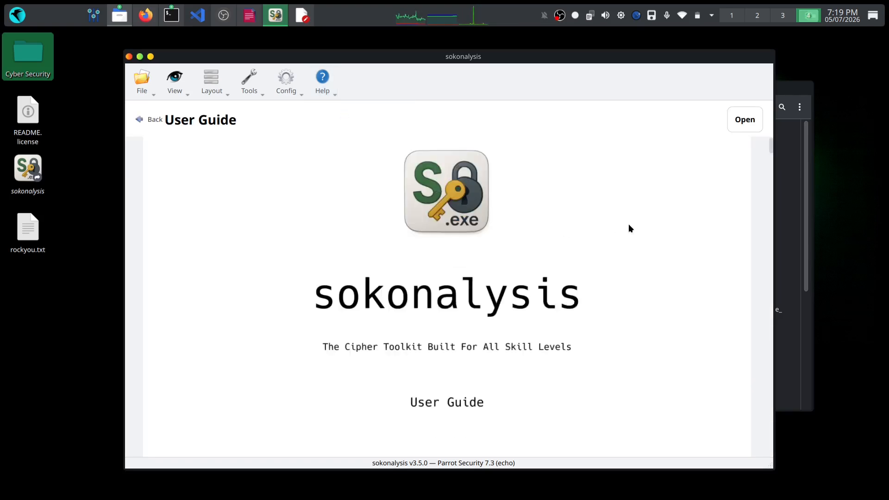
{"action": "scroll", "coordinate": [626, 223], "scroll_direction": "down", "scroll_amount": 10}
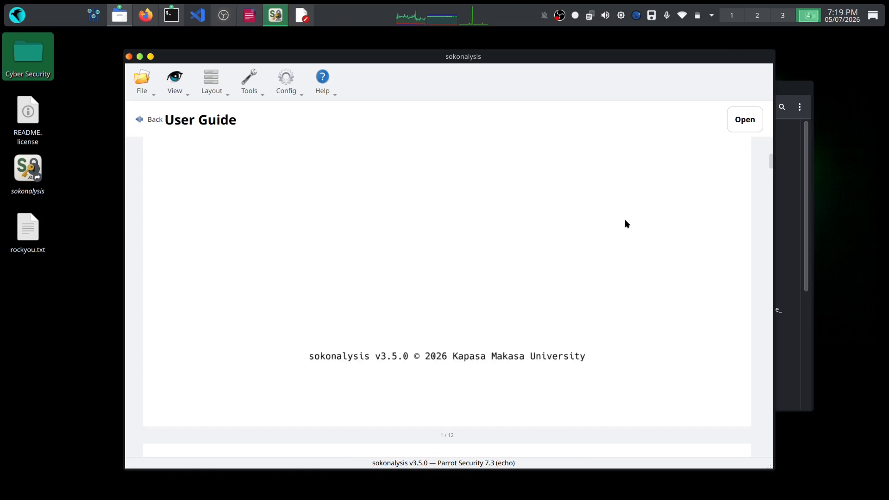
{"action": "left_click", "coordinate": [149, 123]}
Open the toolkit's License page, read through to the end of the Apache License, and go back to the home screen
{"action": "left_click", "coordinate": [336, 96]}
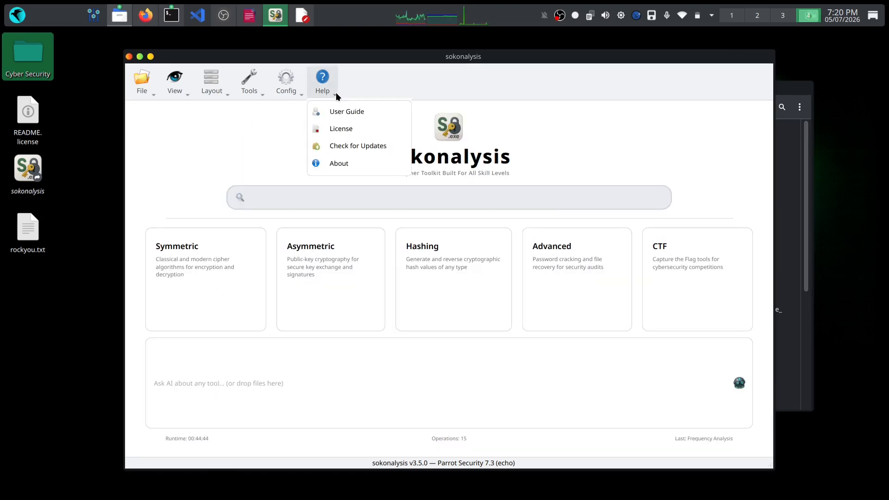
{"action": "left_click", "coordinate": [338, 132]}
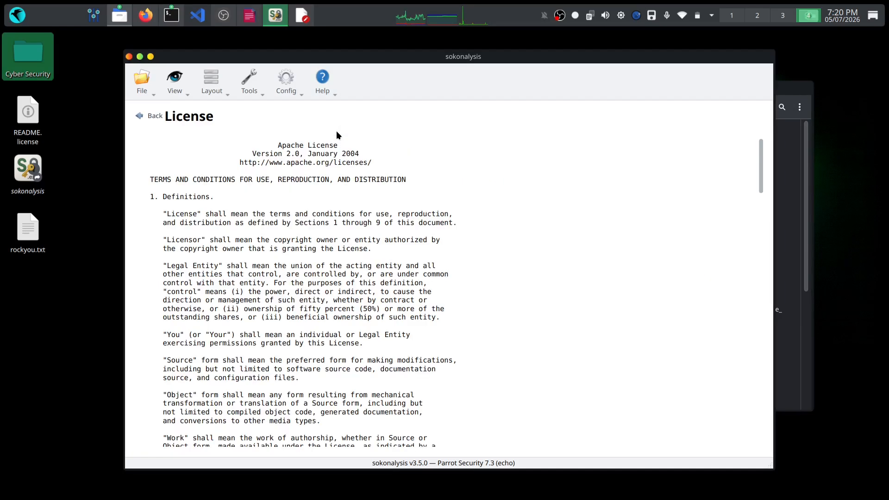
{"action": "scroll", "coordinate": [291, 210], "scroll_direction": "down", "scroll_amount": 20}
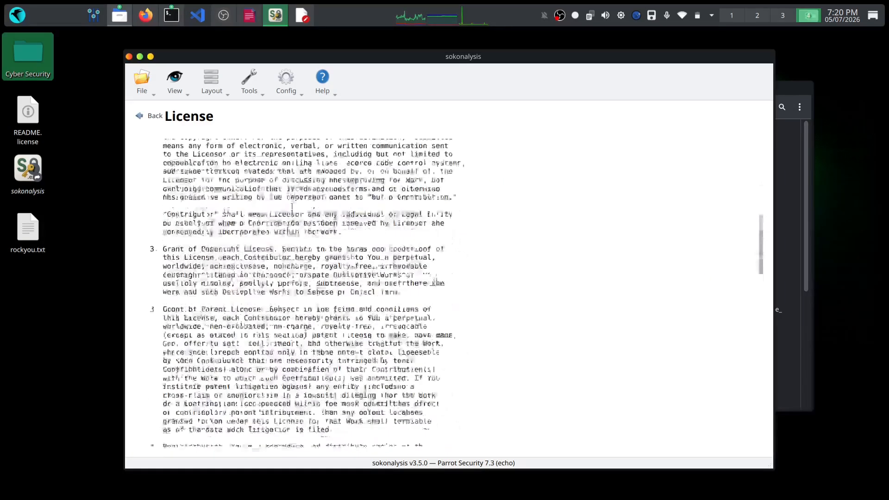
{"action": "scroll", "coordinate": [291, 200], "scroll_direction": "down", "scroll_amount": 20}
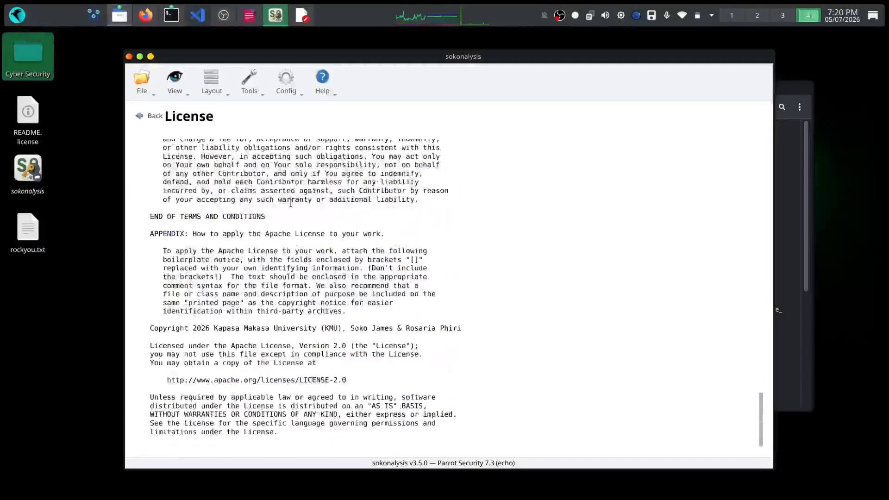
{"action": "left_click", "coordinate": [141, 116]}
View the About sokonalysis information and close its dialog
{"action": "left_click", "coordinate": [335, 98]}
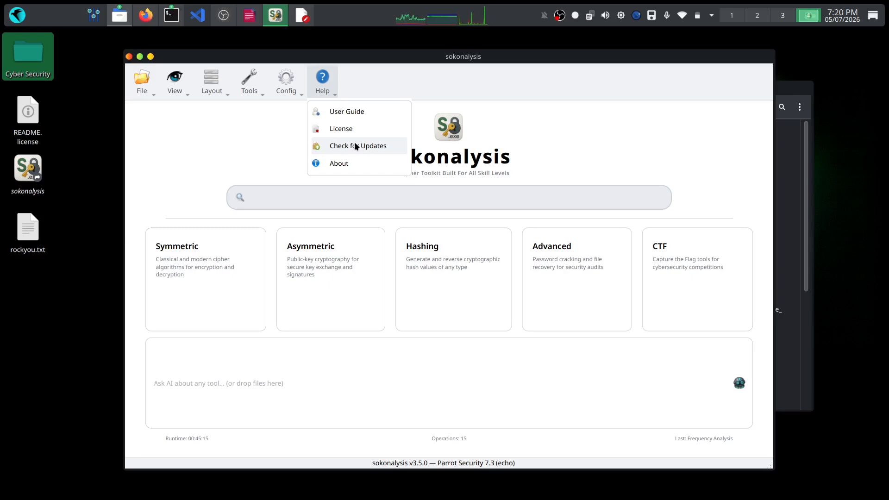
{"action": "left_click", "coordinate": [338, 164]}
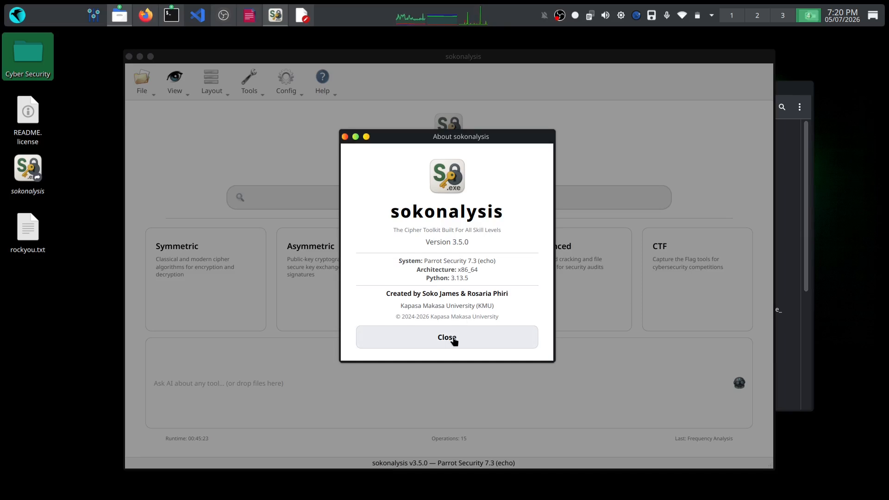
{"action": "left_click", "coordinate": [453, 342]}
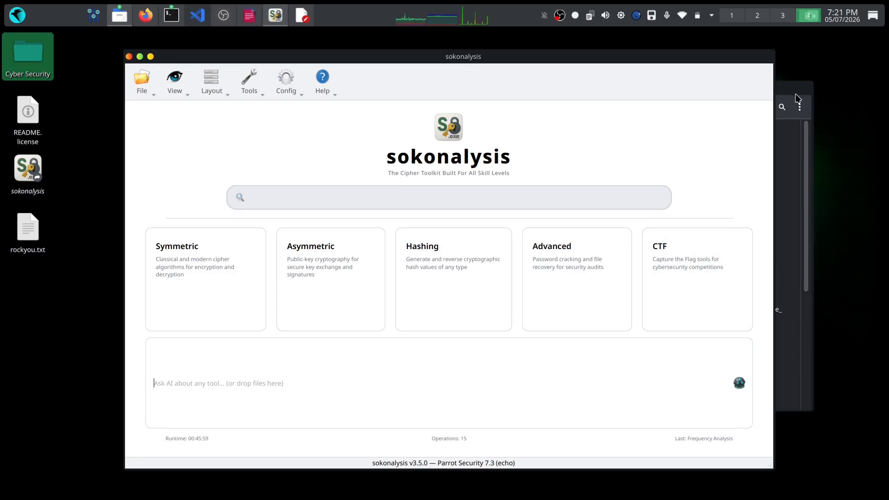
Bring the Dolphin file manager window showing the sokonalysis-GUI folder forward and minimize it
{"action": "left_click", "coordinate": [795, 93]}
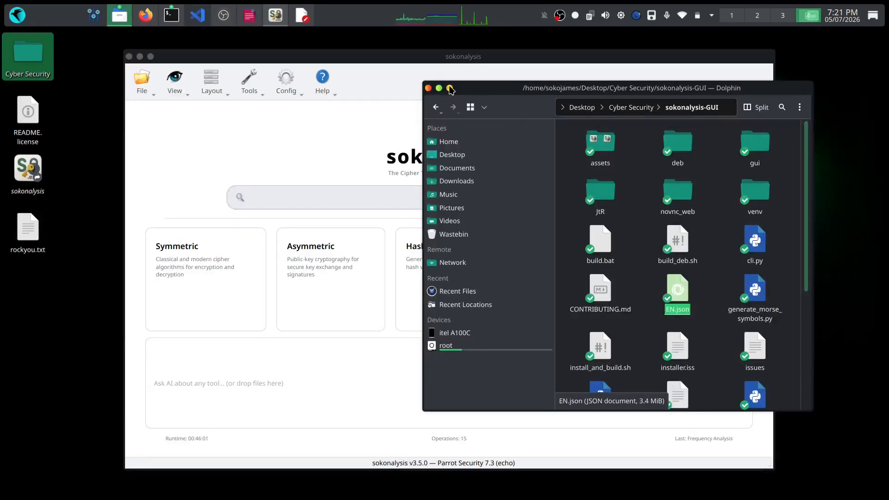
{"action": "left_click", "coordinate": [450, 88]}
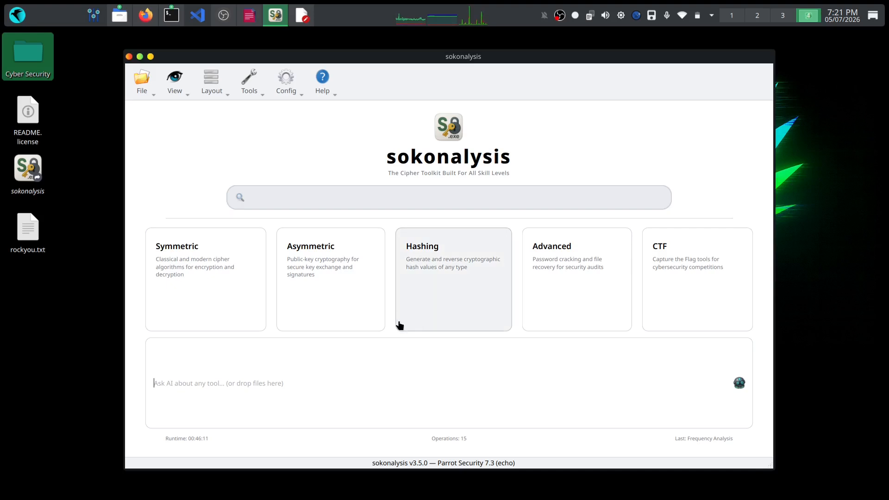
Switch to Firefox, show the sokonalysis GitHub repository page, and minimize the browser again
{"action": "left_click", "coordinate": [152, 18]}
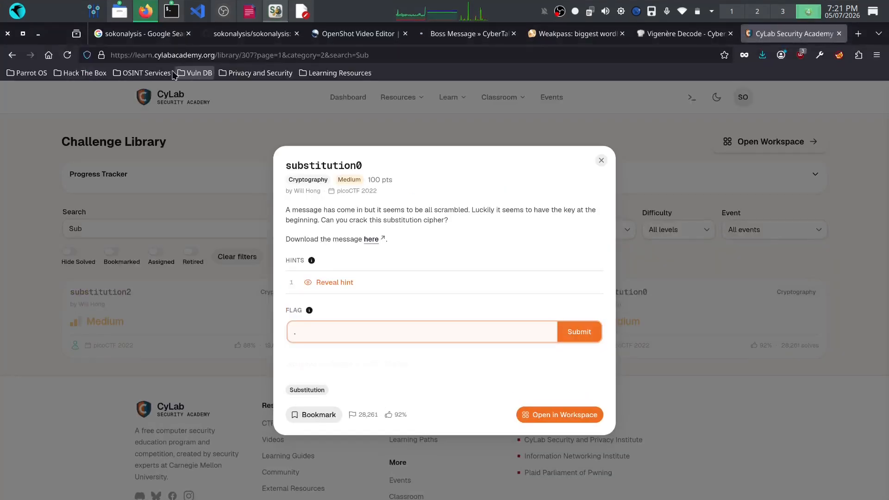
{"action": "left_click", "coordinate": [248, 35]}
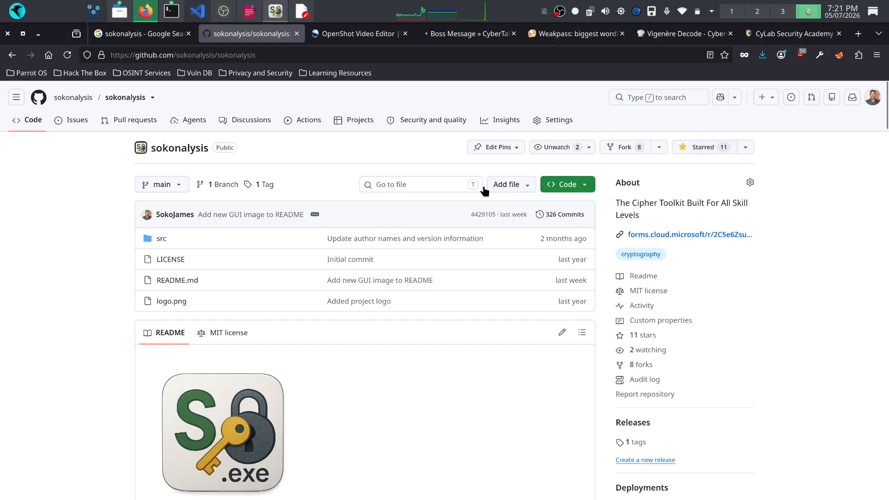
{"action": "left_click", "coordinate": [38, 34]}
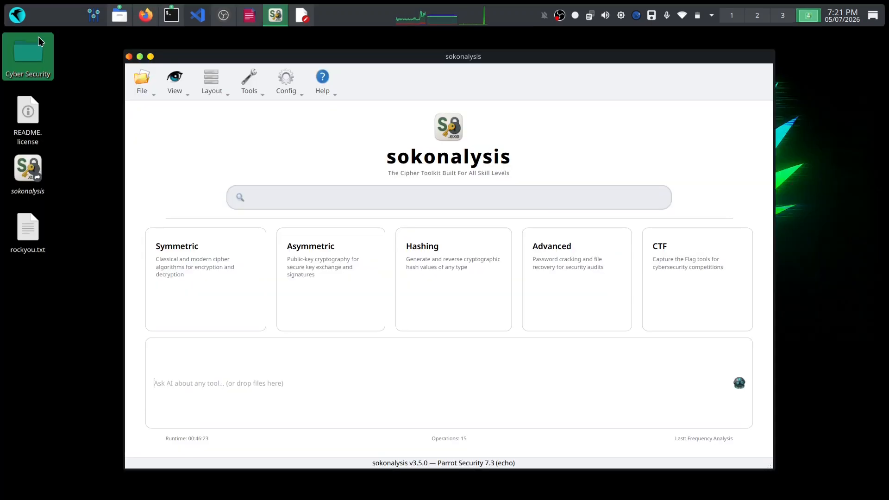